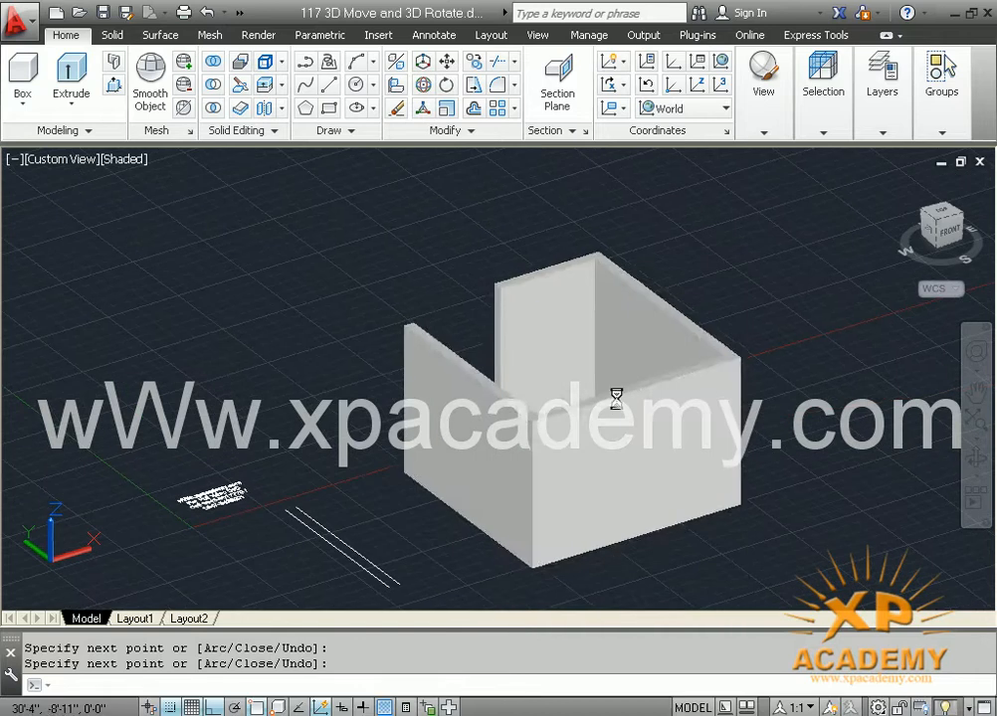
Cancel the active command and undo the last view rotation around the walled enclosure
key("Escape")
key("ctrl+z")
key("ctrl+z")
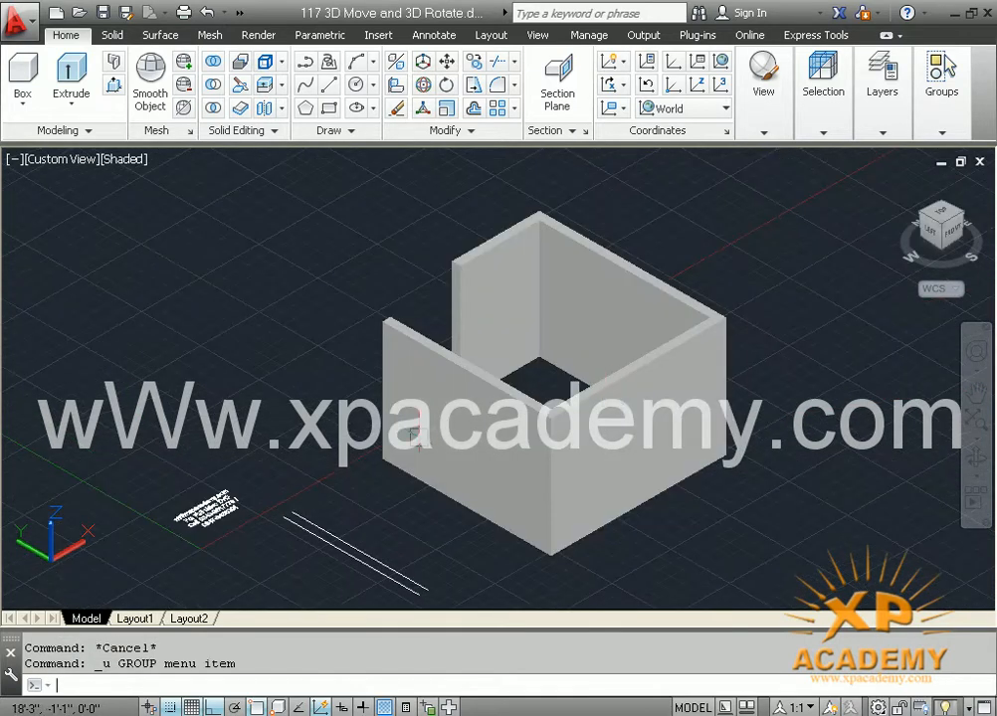
Draw a separate four-segment polysolid wall in the empty area beside the existing enclosure, leaving a gap between its start and end
middle_click_drag(505, 300, 538, 244)
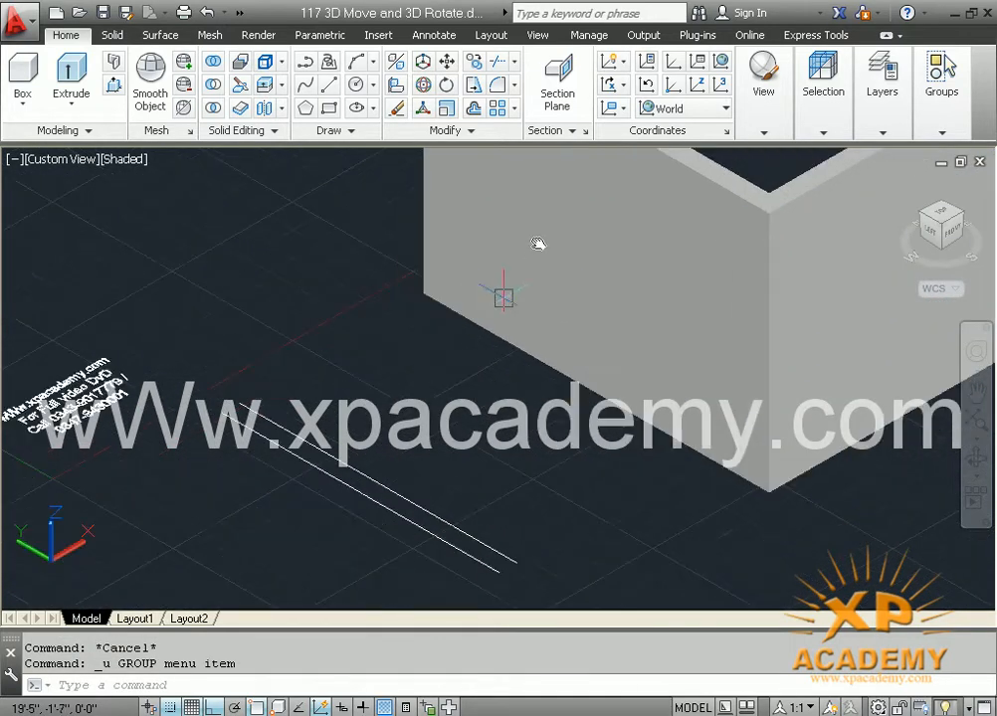
middle_click_drag(419, 494, 438, 411)
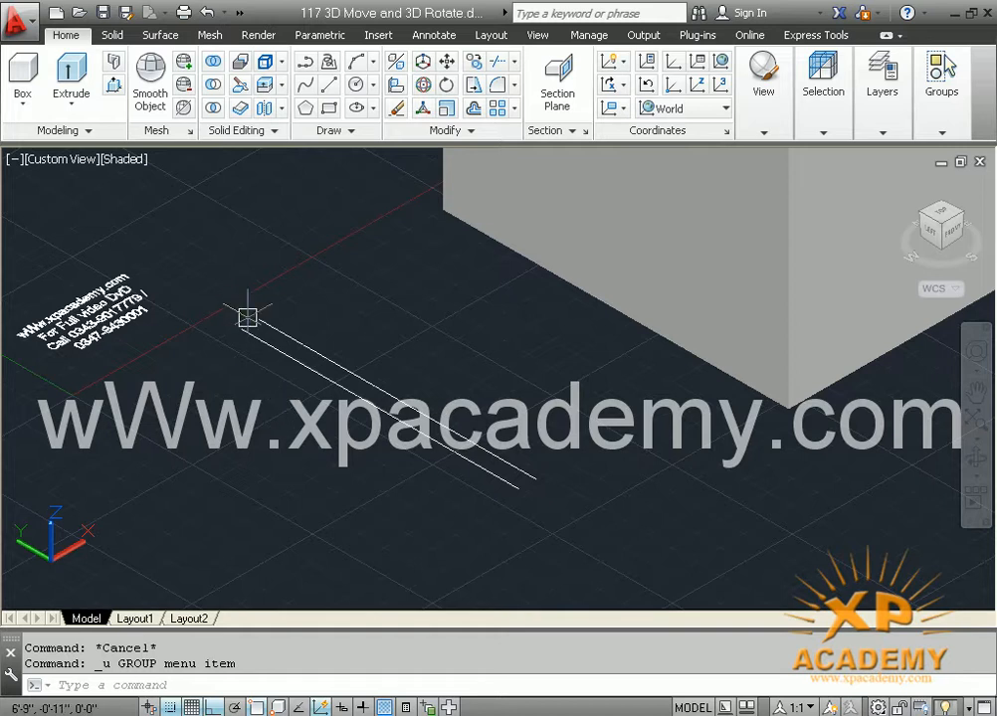
left_click(114, 68)
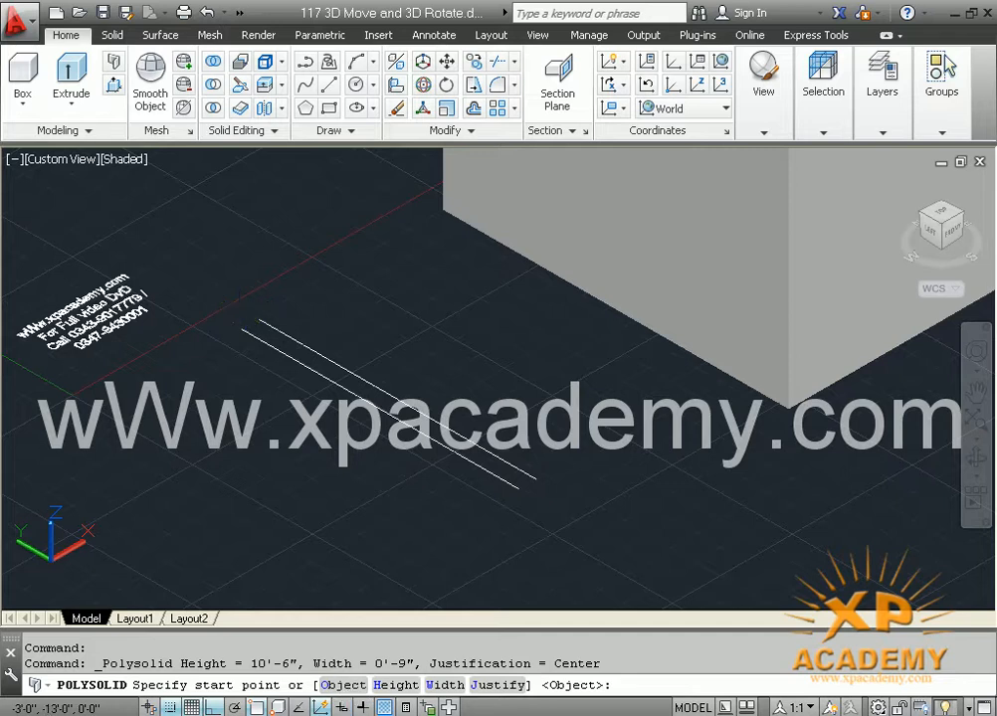
middle_click_drag(543, 429, 43, 256)
scroll(617, 463, "down", 2)
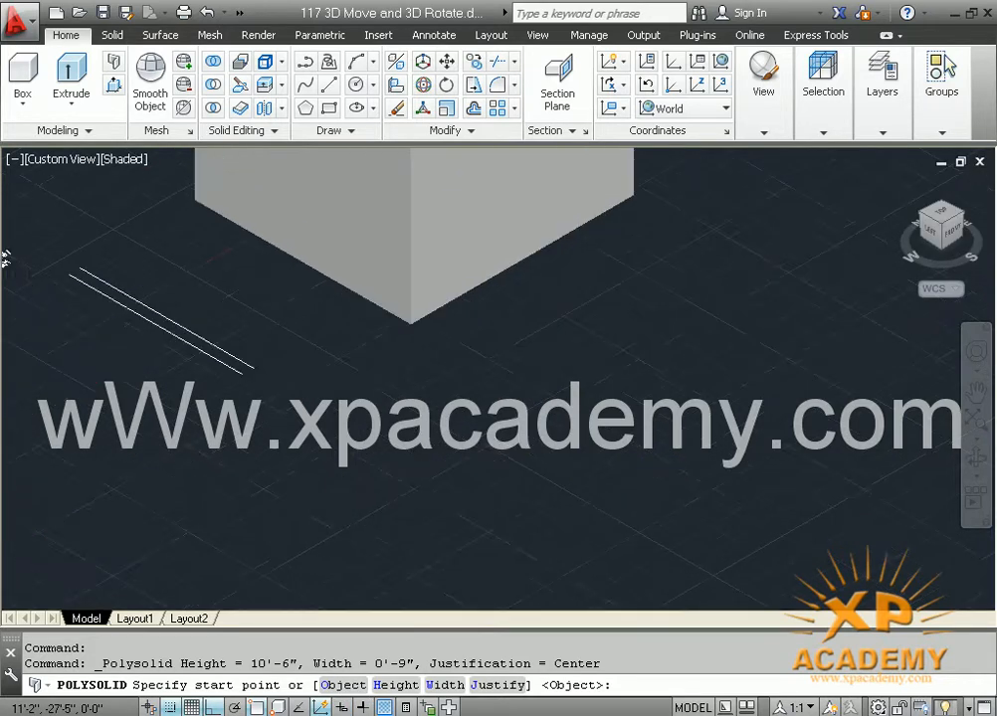
middle_click_drag(560, 463, 420, 410)
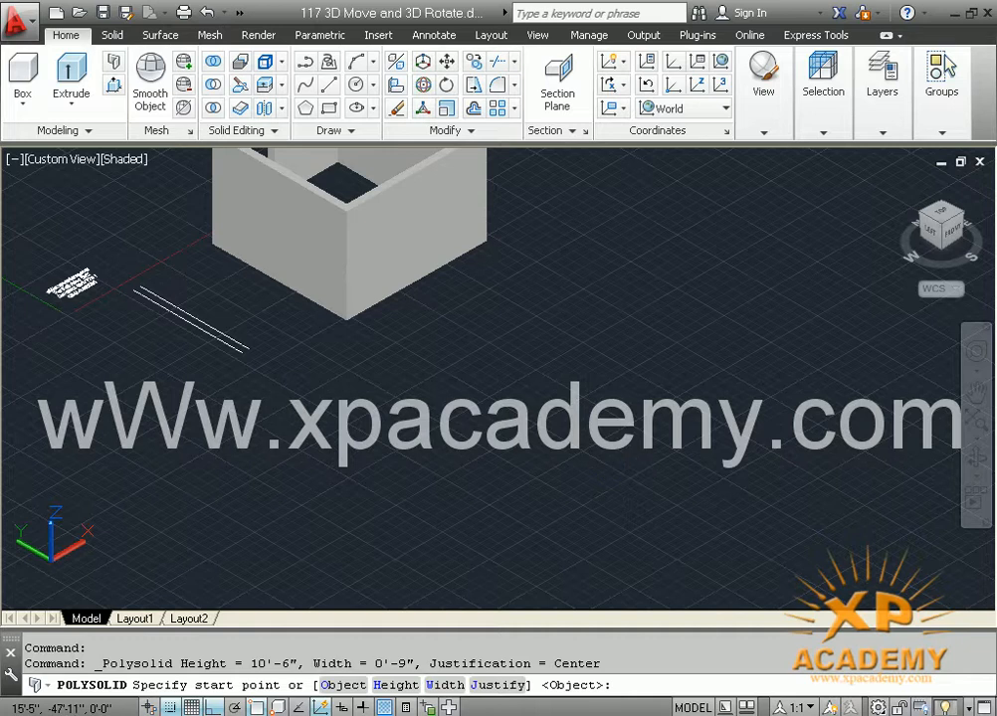
left_click(637, 484)
left_click(500, 402)
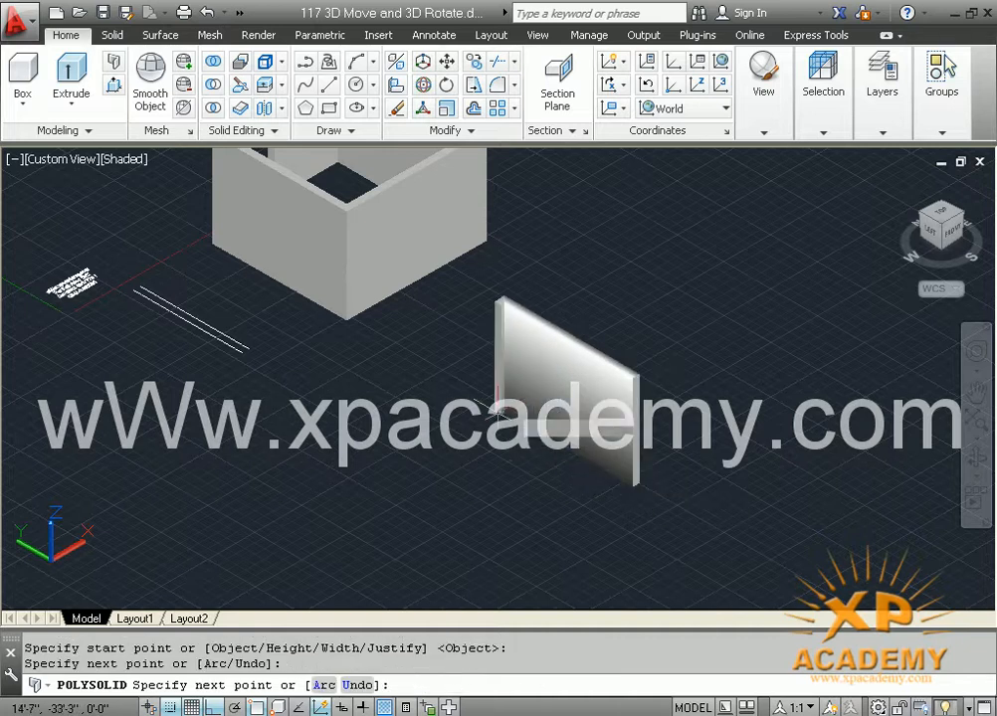
left_click(630, 339)
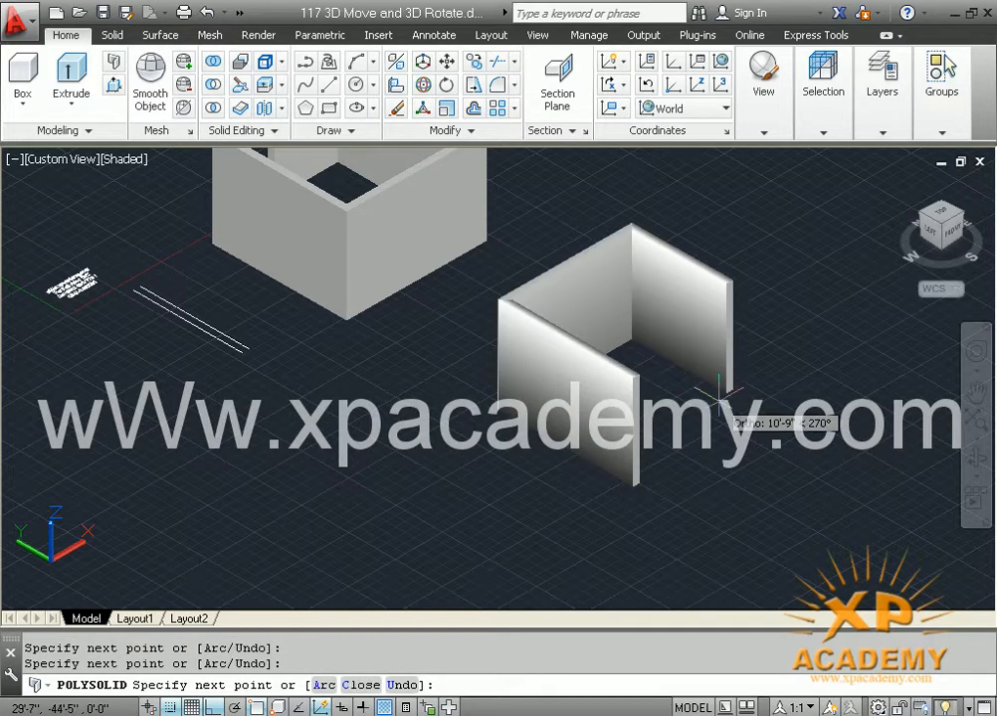
left_click(741, 433)
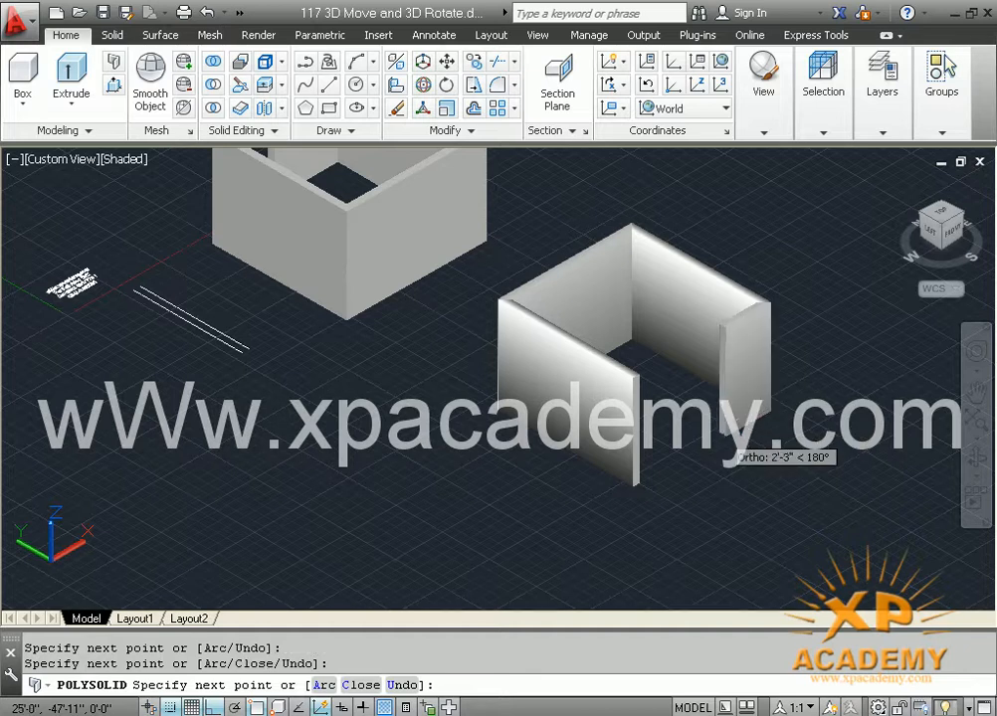
left_click(676, 460)
key("Return")
scroll(659, 452, "up", 2)
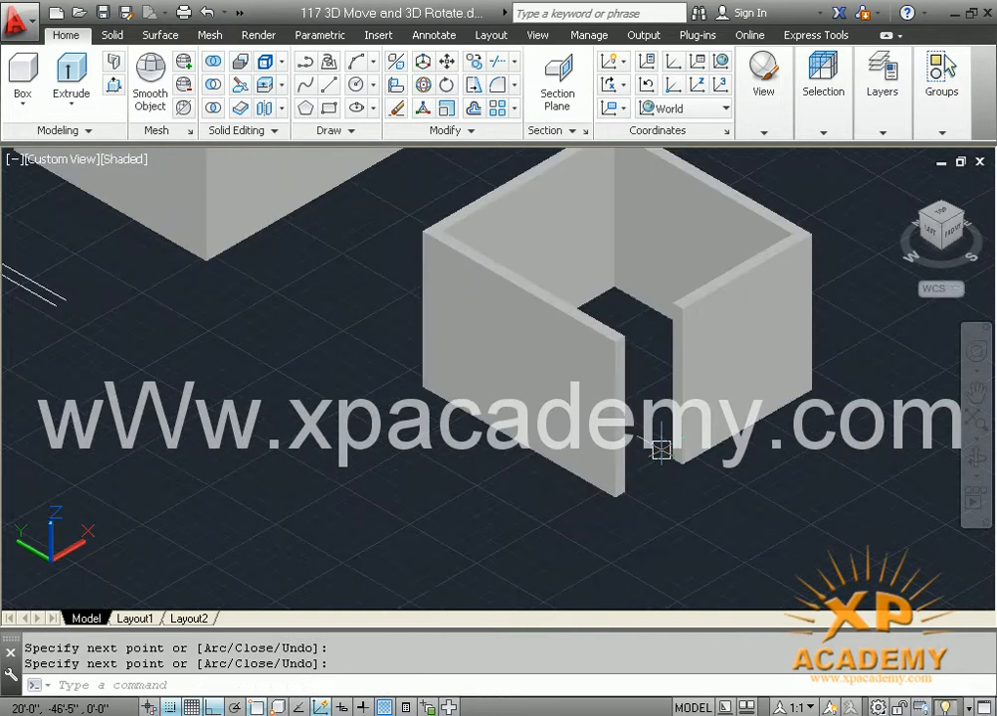
middle_click_drag(659, 452, 663, 480)
scroll(476, 470, "down", 1)
middle_click_drag(394, 463, 546, 466)
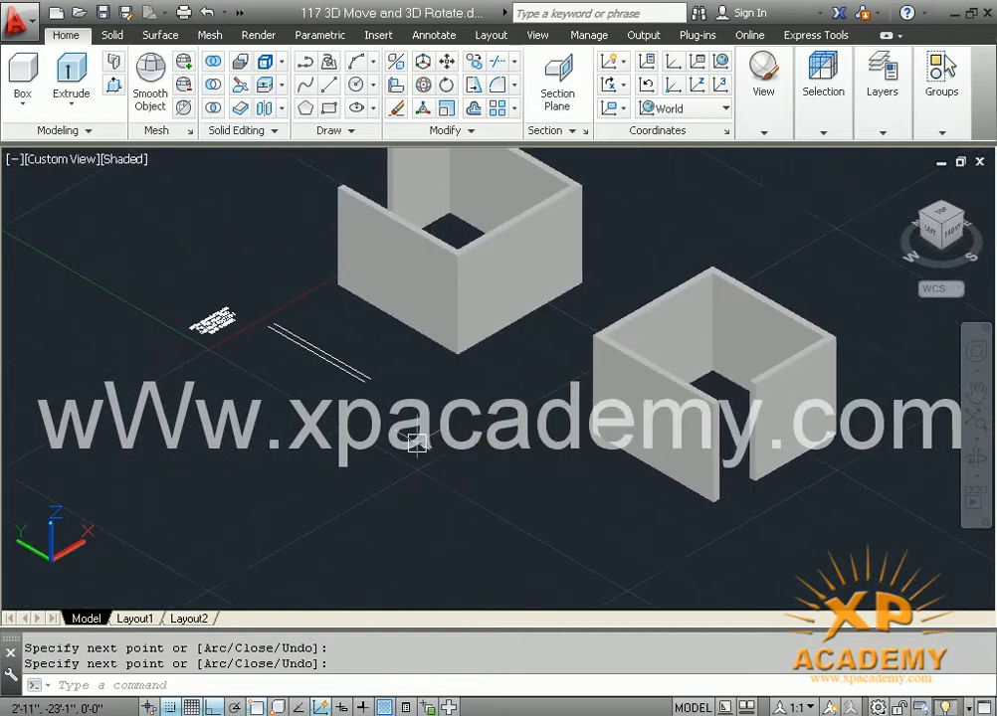
left_click(745, 534)
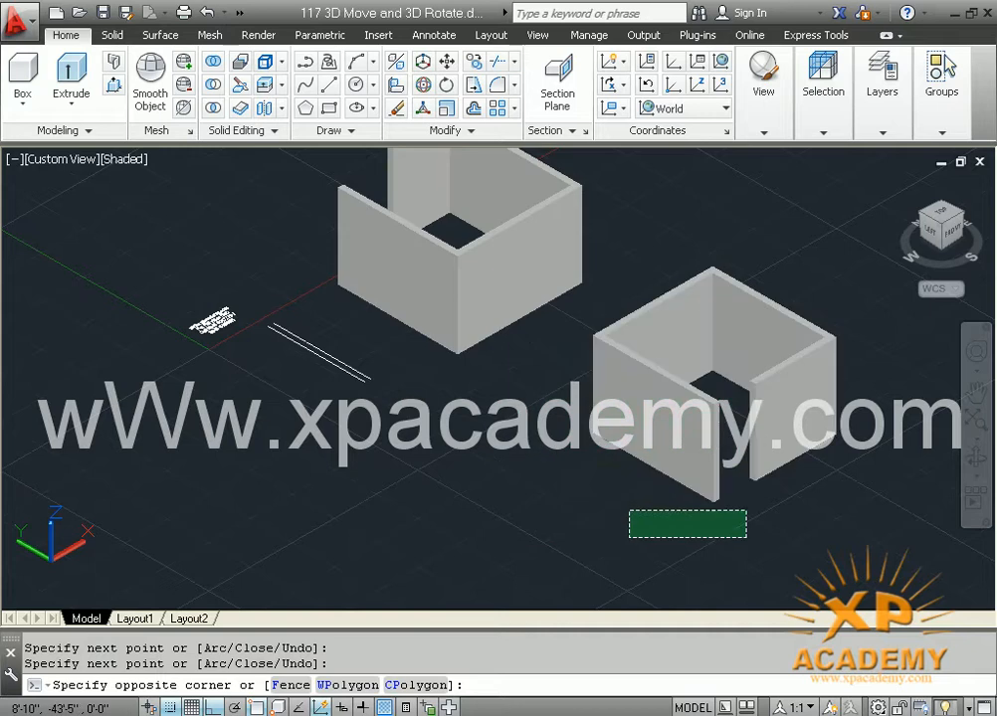
left_click(460, 511)
Convert the parallel line nearer the text block into a polysolid wall with the Object option and Center justification
scroll(336, 397, "up", 3)
middle_click_drag(310, 340, 442, 492)
scroll(354, 405, "up", 2)
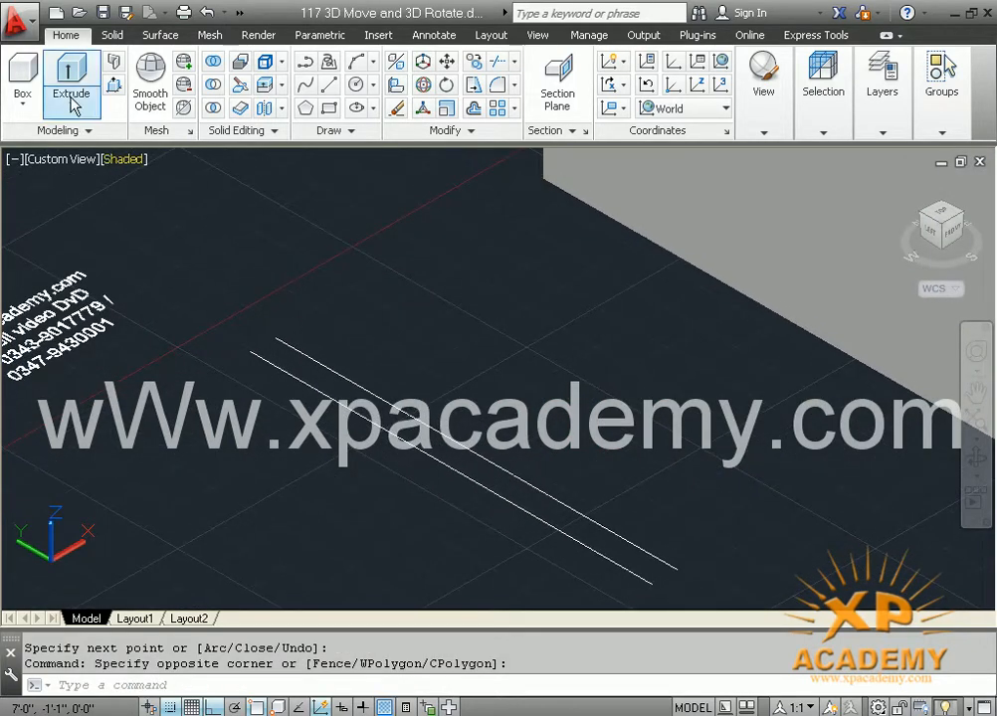
left_click(115, 63)
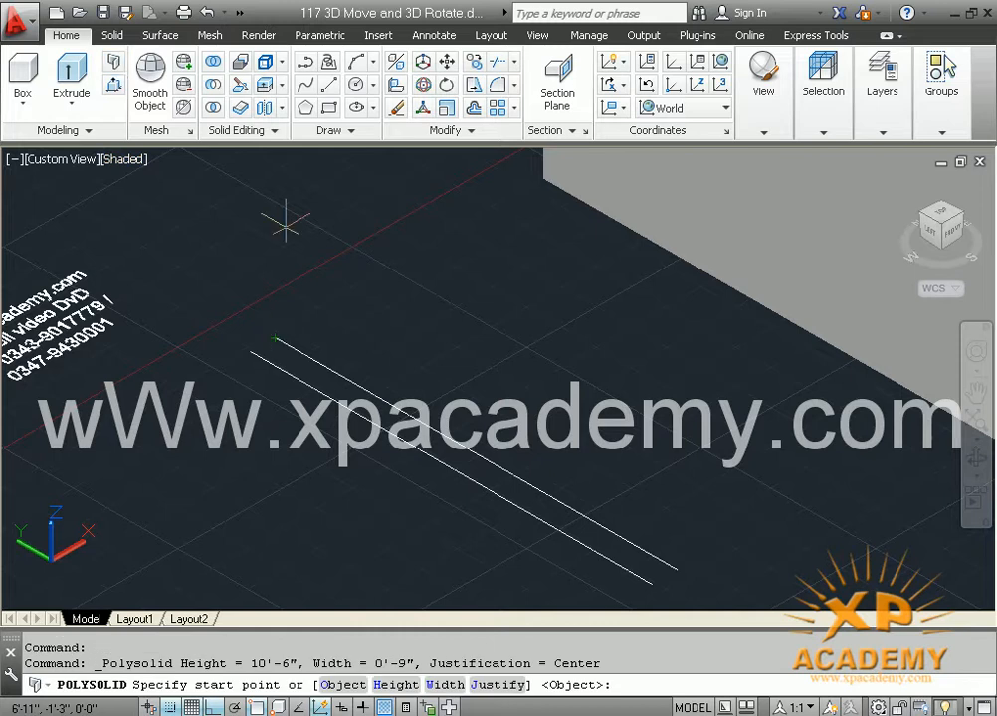
left_click(343, 686)
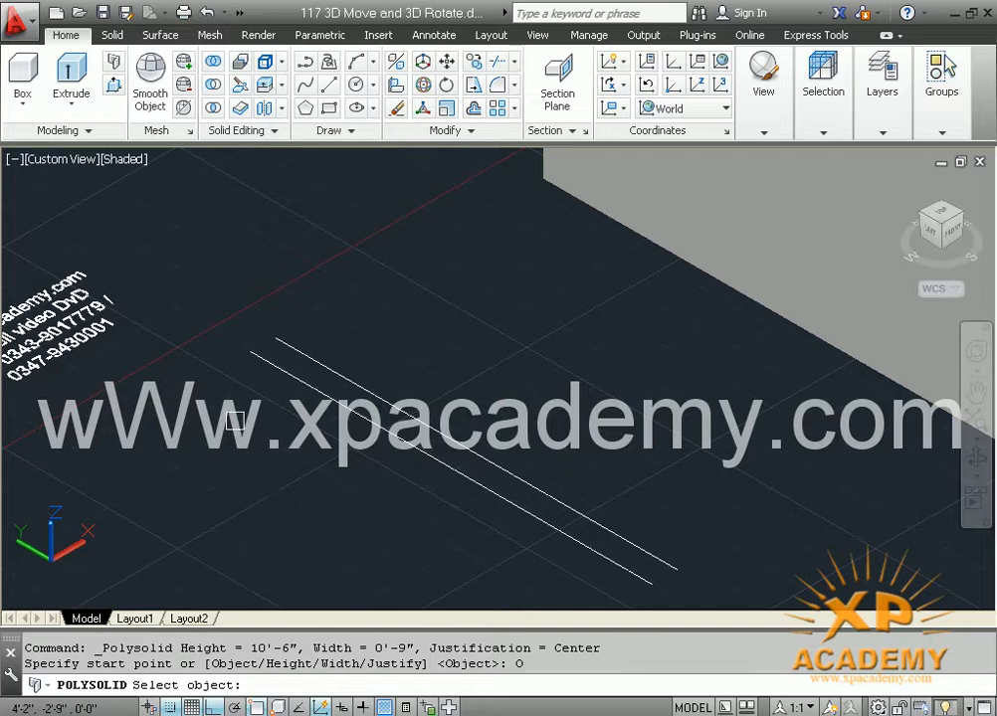
left_click(262, 362)
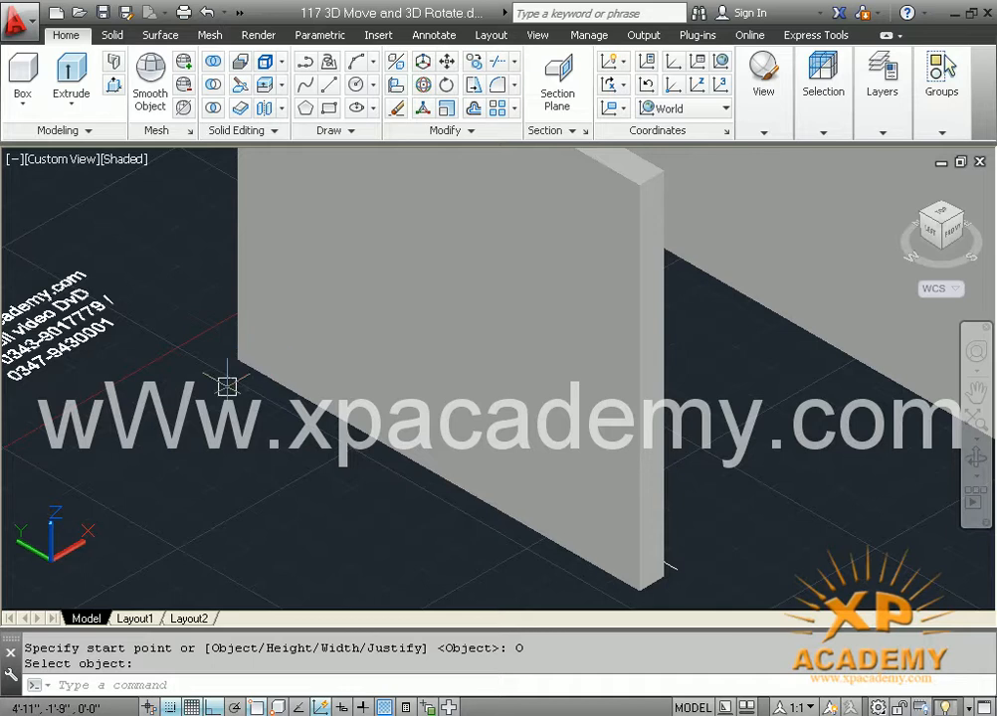
Examine how the base of the converted wall sits relative to the remaining parallel line
middle_click_drag(262, 404, 197, 396)
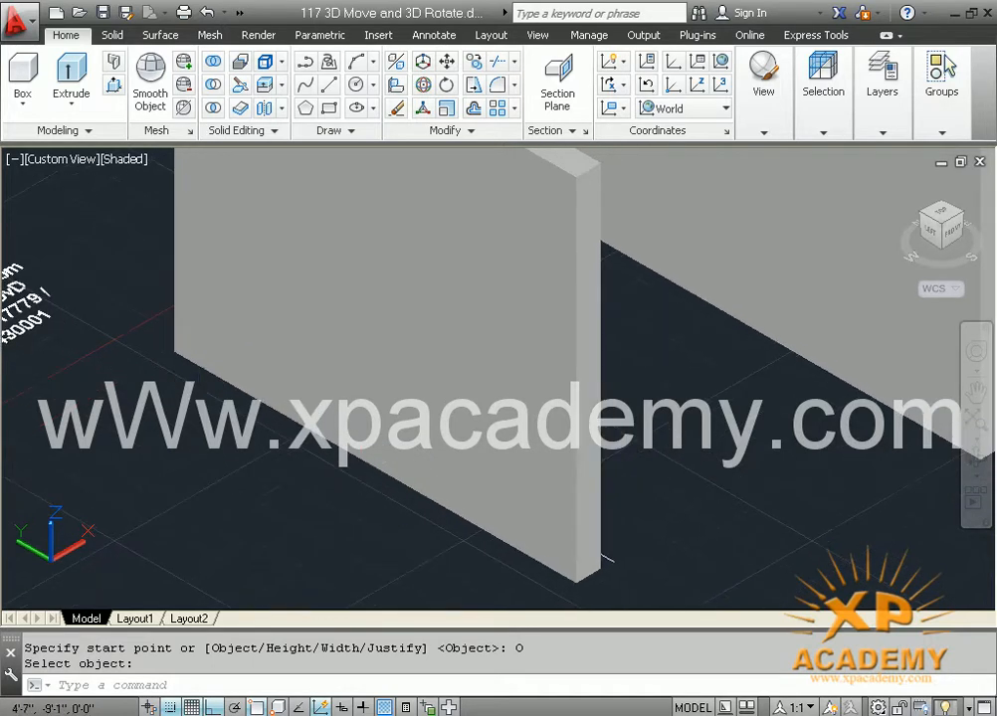
scroll(307, 418, "down", 4)
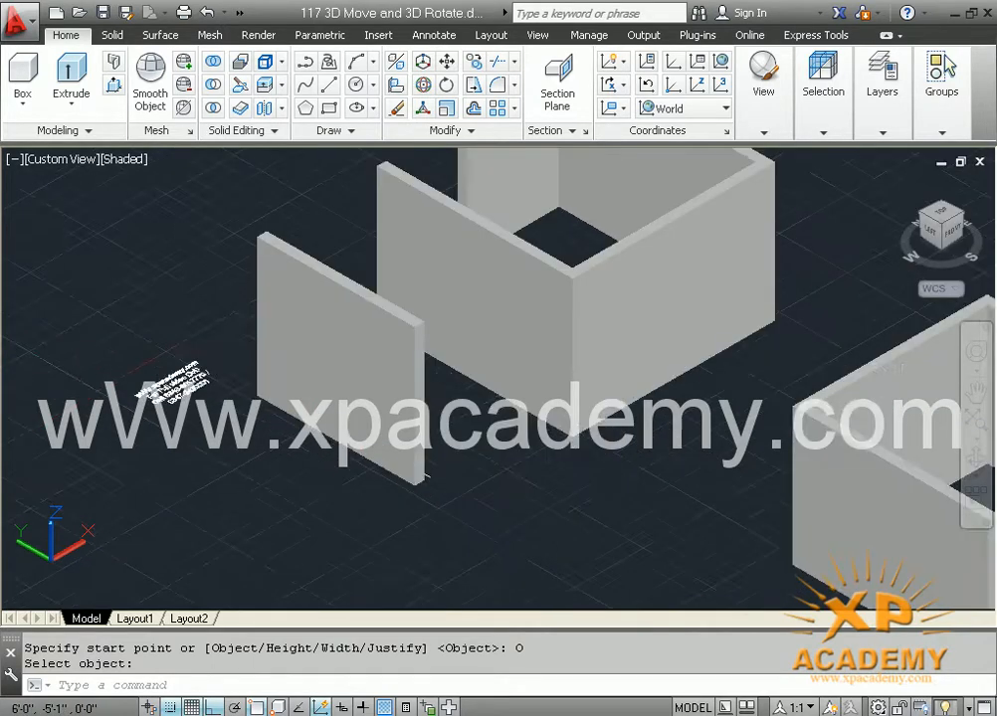
middle_click_drag(306, 419, 296, 463)
scroll(297, 461, "up", 2)
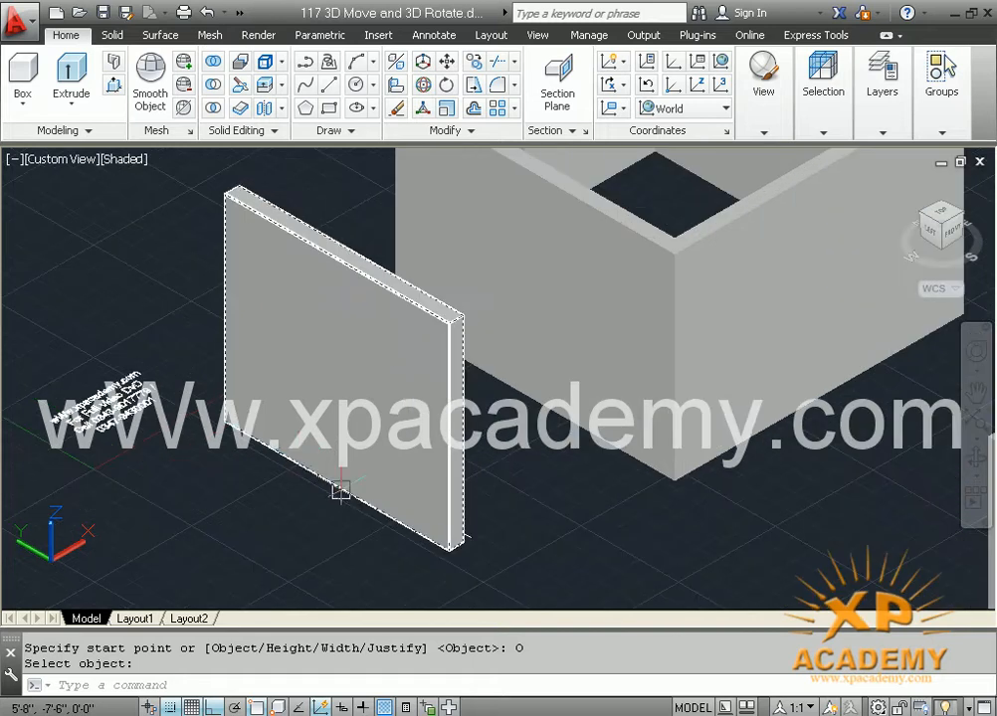
middle_click_drag(441, 517, 324, 504, "shift")
key("Escape")
scroll(284, 543, "up", 5)
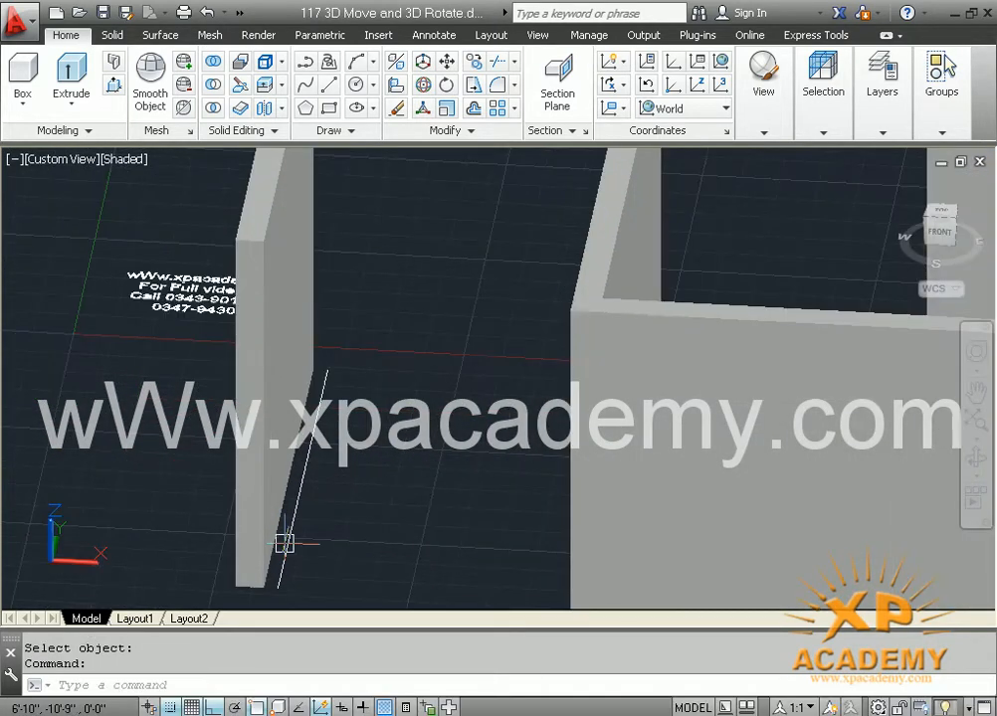
scroll(316, 500, "up", 3)
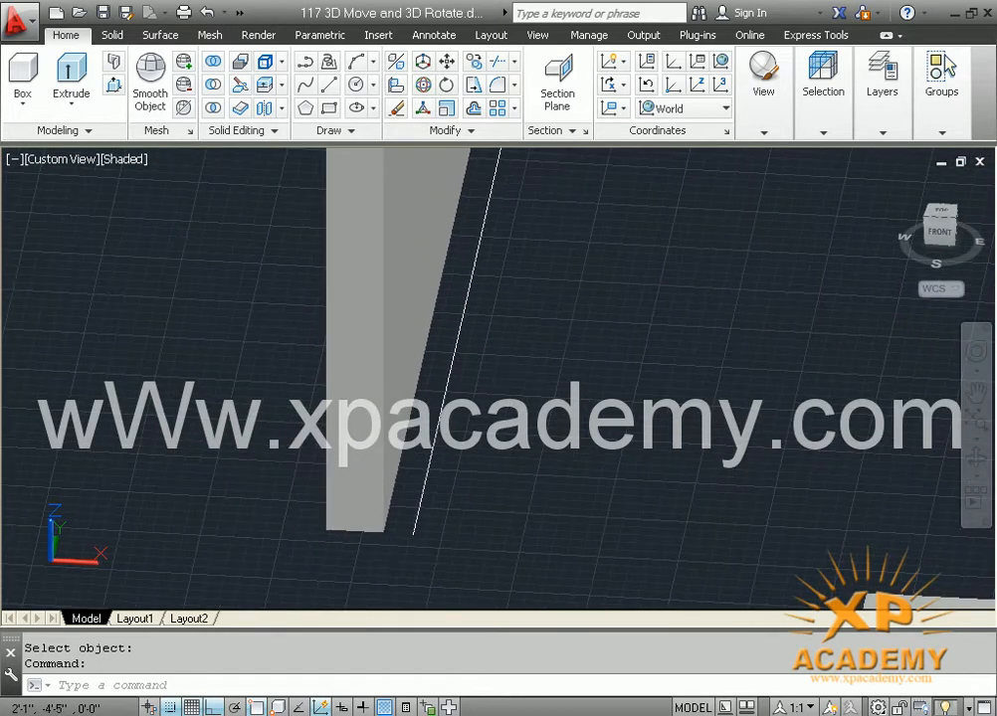
Switch the visual style to 2D Wireframe and select the converted wall to examine its path line at the base
left_click(124, 161)
left_click(150, 207)
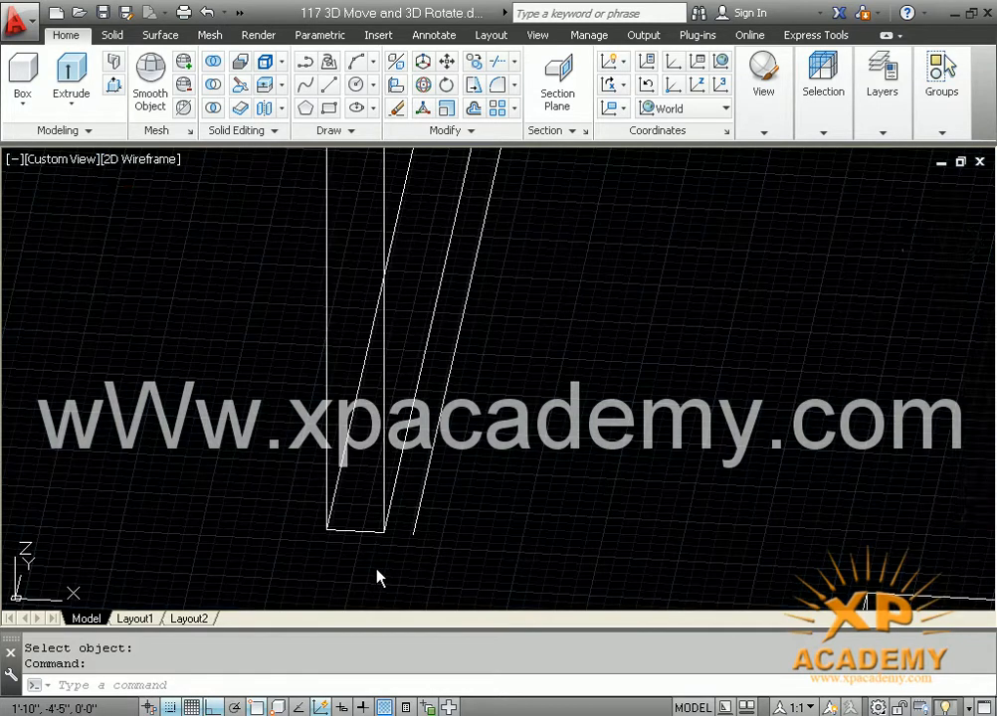
scroll(370, 518, "up", 3)
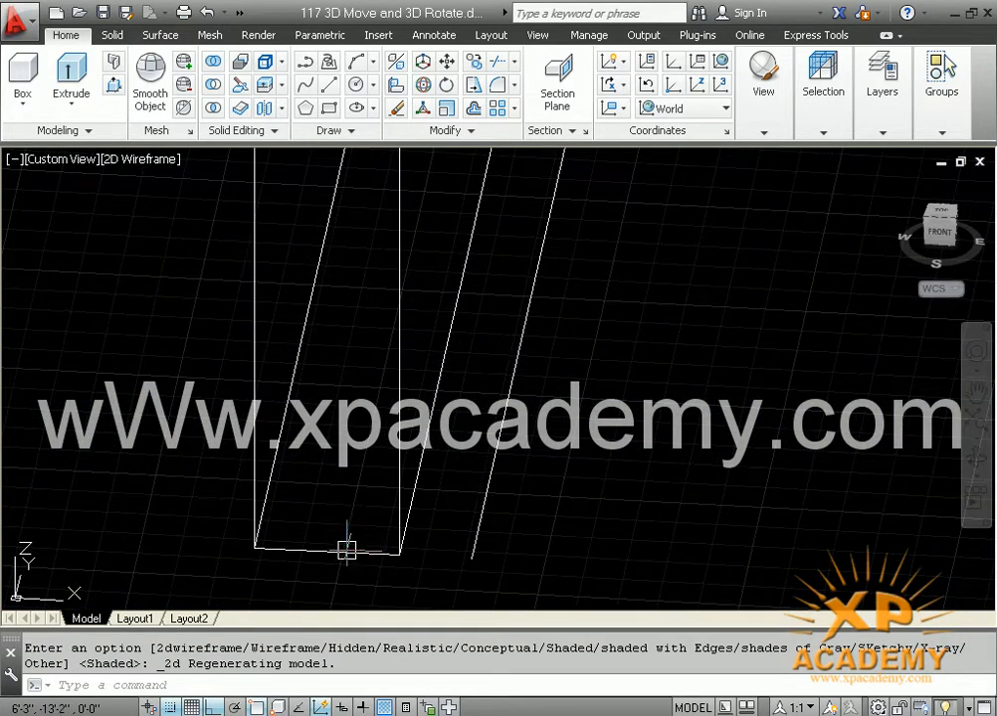
left_click(347, 551)
scroll(345, 551, "down", 2)
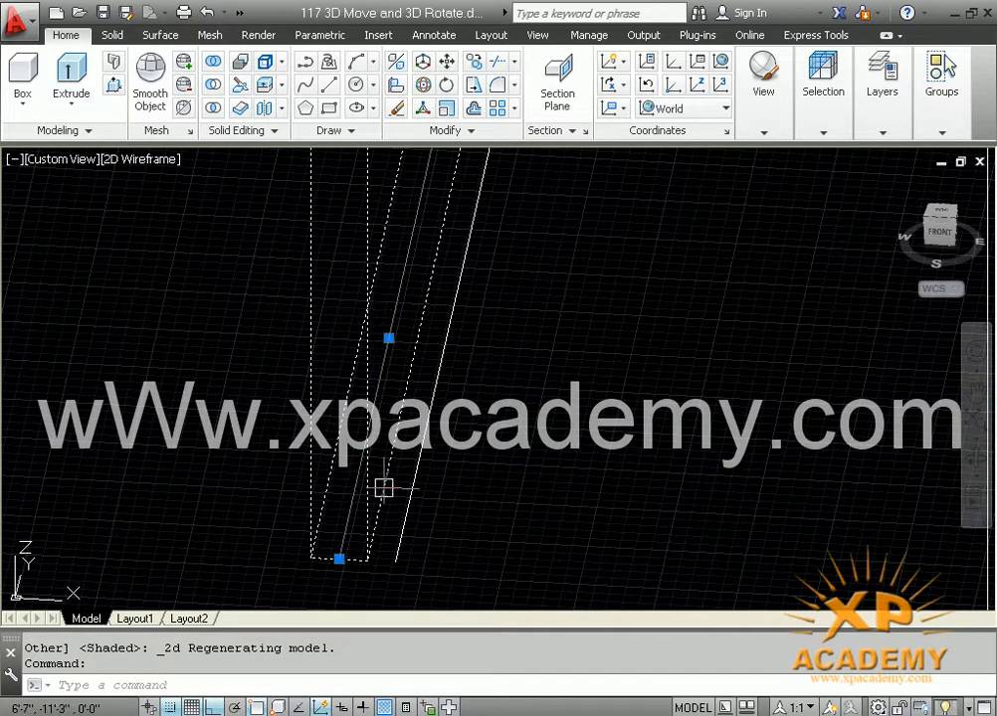
scroll(356, 540, "up", 2)
middle_click_drag(338, 558, 547, 430)
scroll(376, 519, "up", 4)
scroll(403, 463, "up", 4)
middle_click_drag(559, 485, 507, 434)
scroll(505, 426, "down", 4)
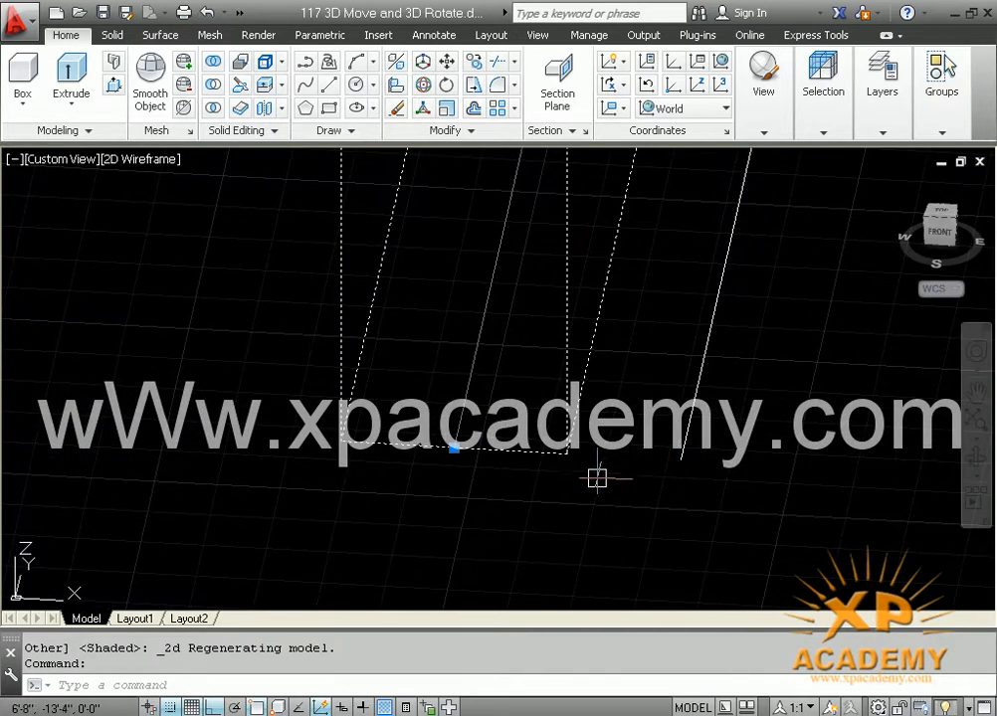
Undo the 2D Wireframe style, the view changes and the Center-justified polysolid conversion, restoring the two parallel lines
key("ctrl+z")
key("ctrl+z")
key("ctrl+z")
key("ctrl+z")
key("ctrl+z")
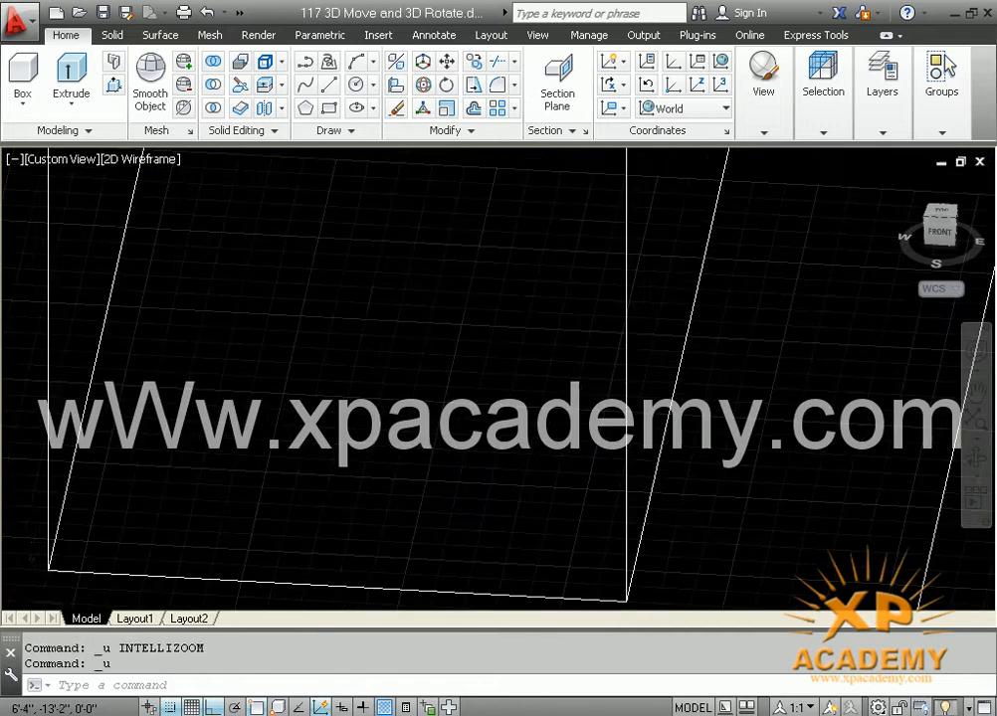
key("ctrl+z")
key("ctrl+z")
key("ctrl+z")
key("ctrl+z")
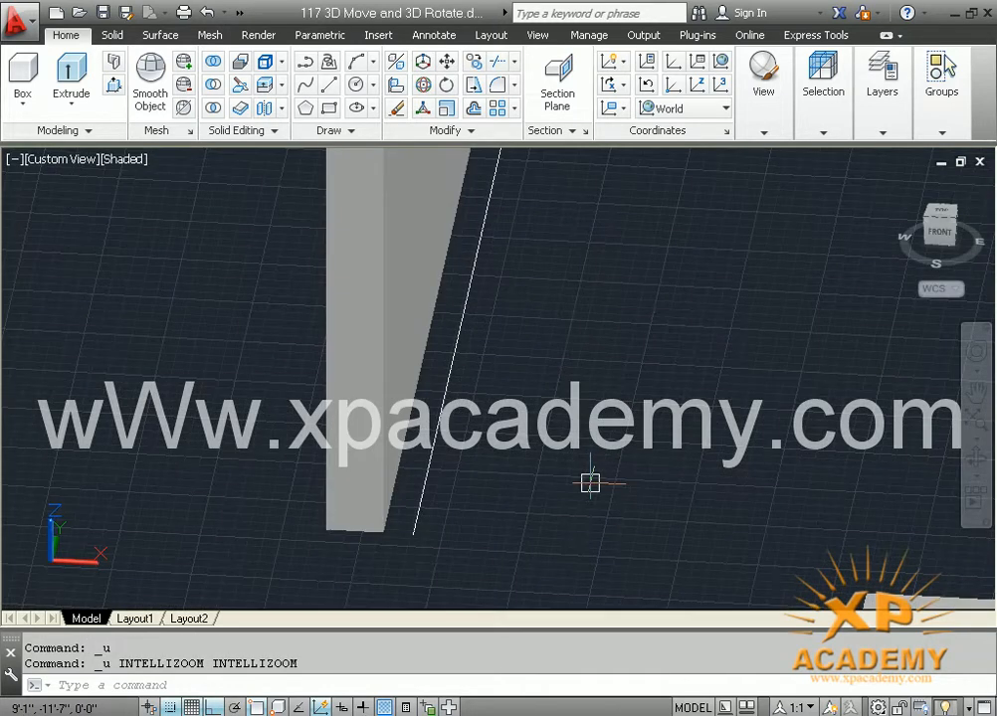
key("ctrl+z")
key("ctrl+z")
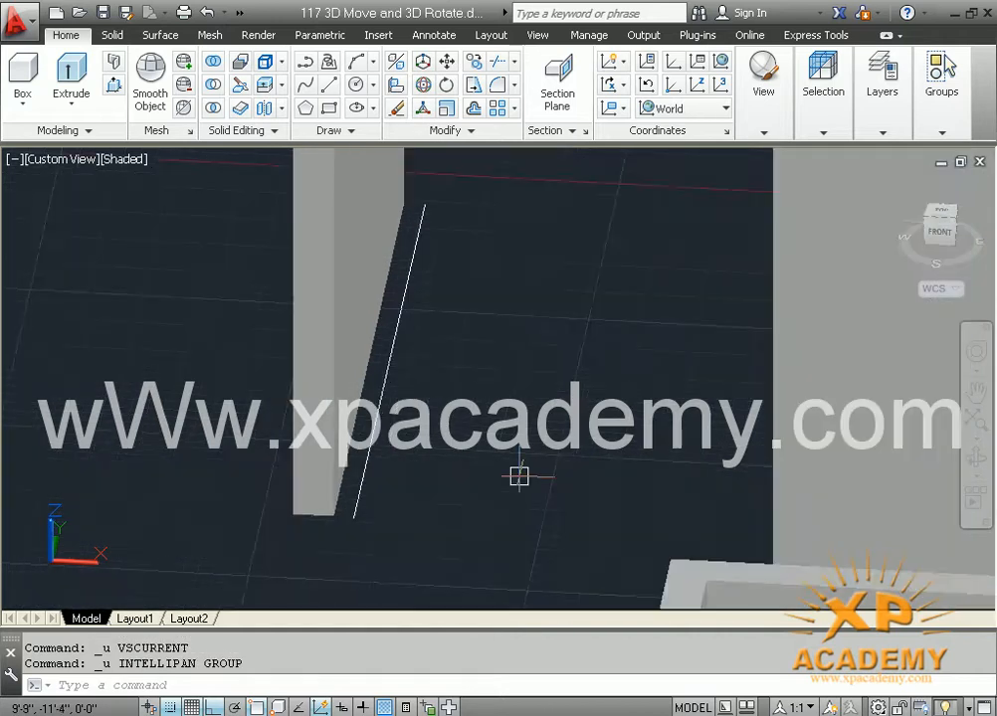
key("ctrl+z")
key("ctrl+z")
key("ctrl+z")
key("ctrl+z")
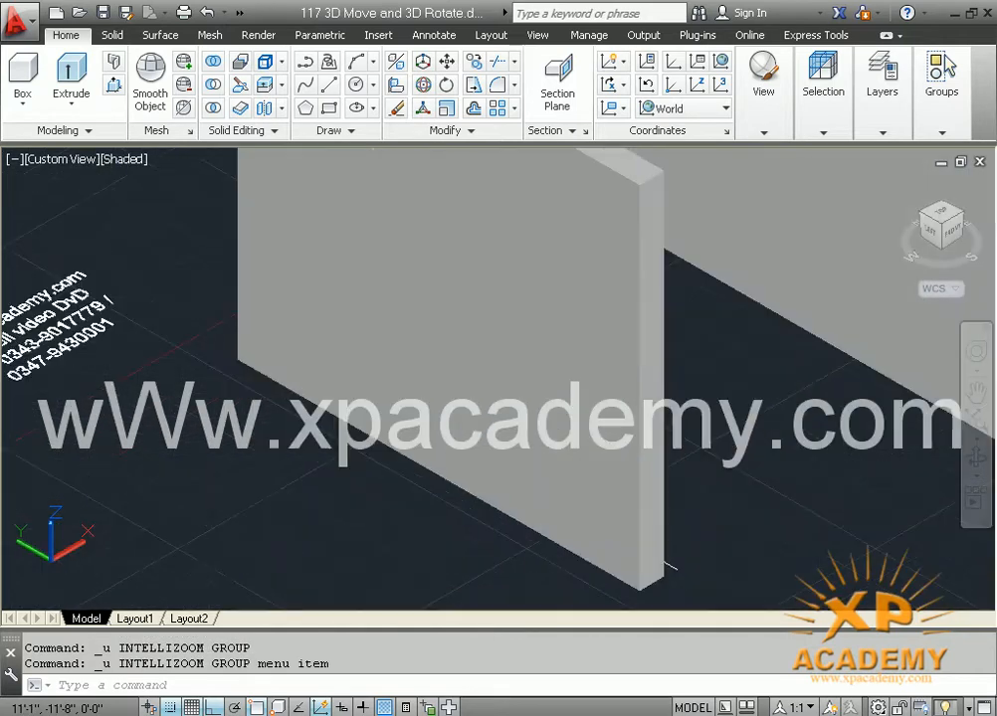
key("ctrl+z")
key("ctrl+z")
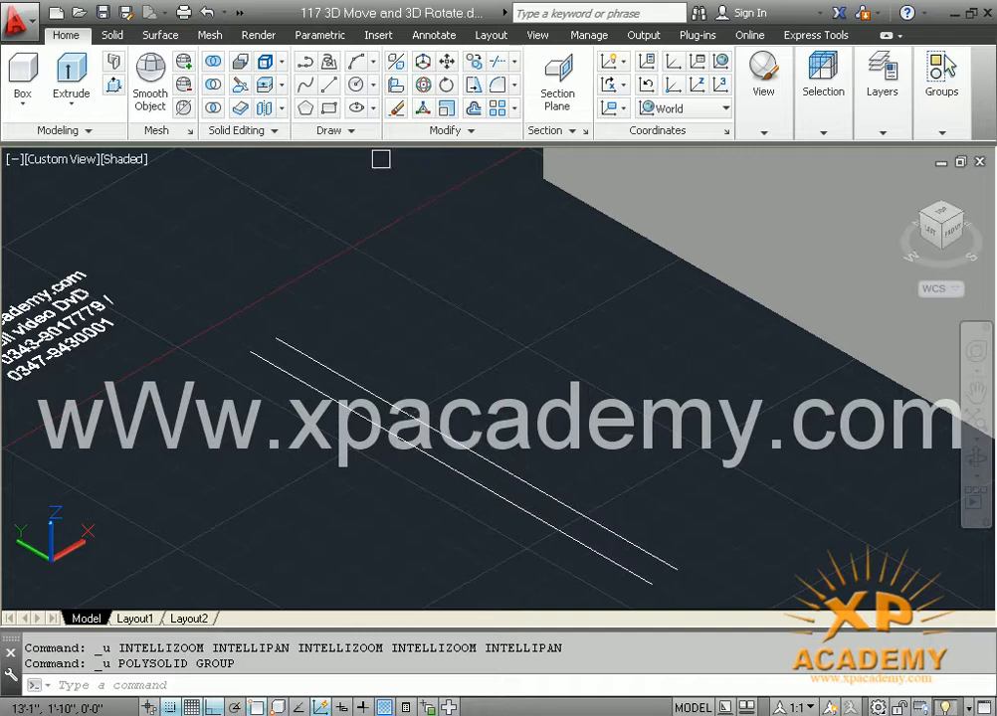
Convert the parallel line nearer the text block into a polysolid wall with the Object option and Left justification
left_click(114, 68)
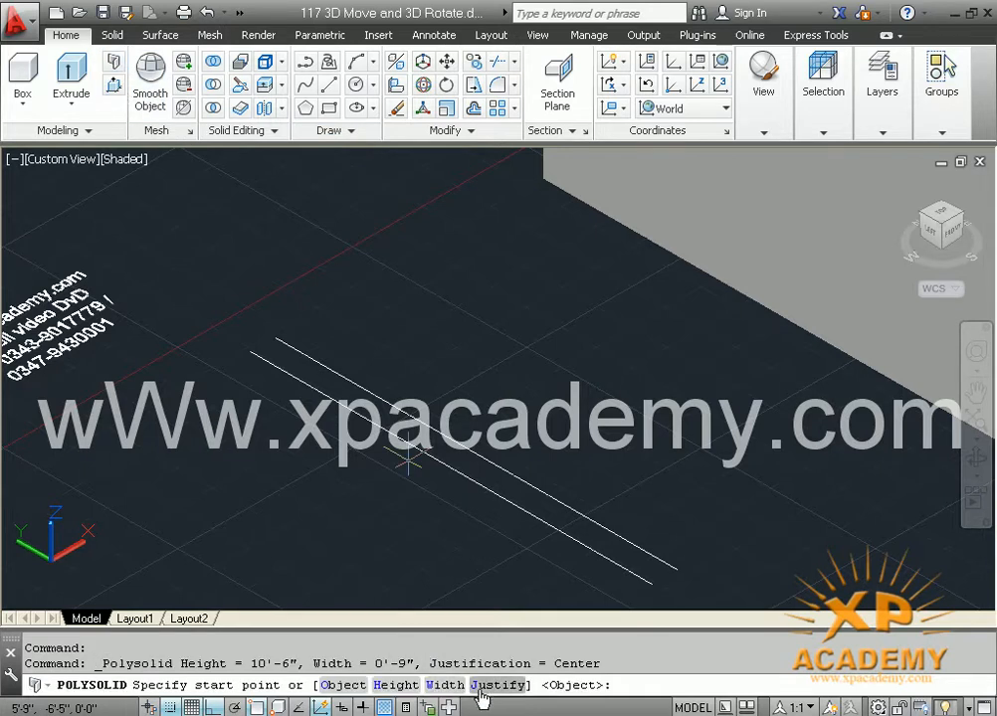
left_click(492, 686)
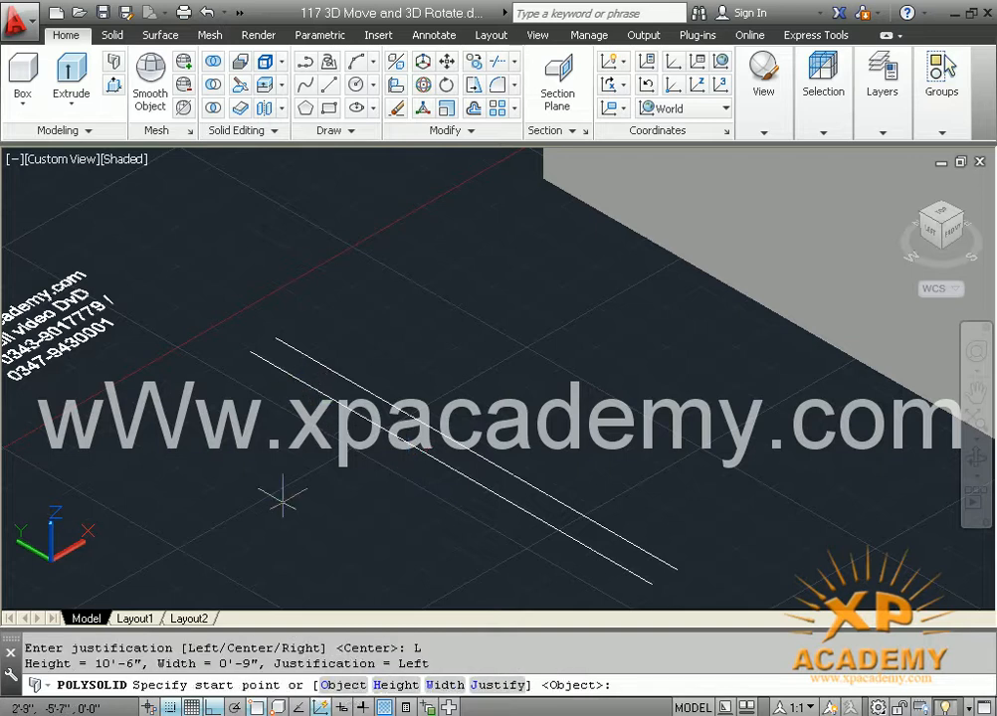
left_click(343, 686)
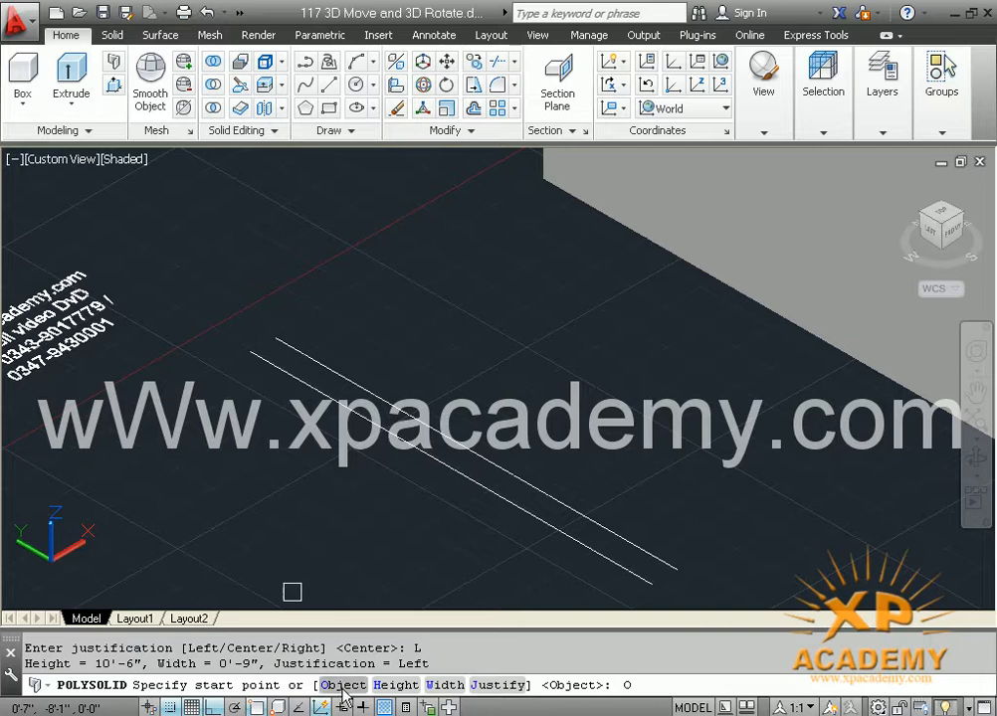
scroll(258, 364, "up", 4)
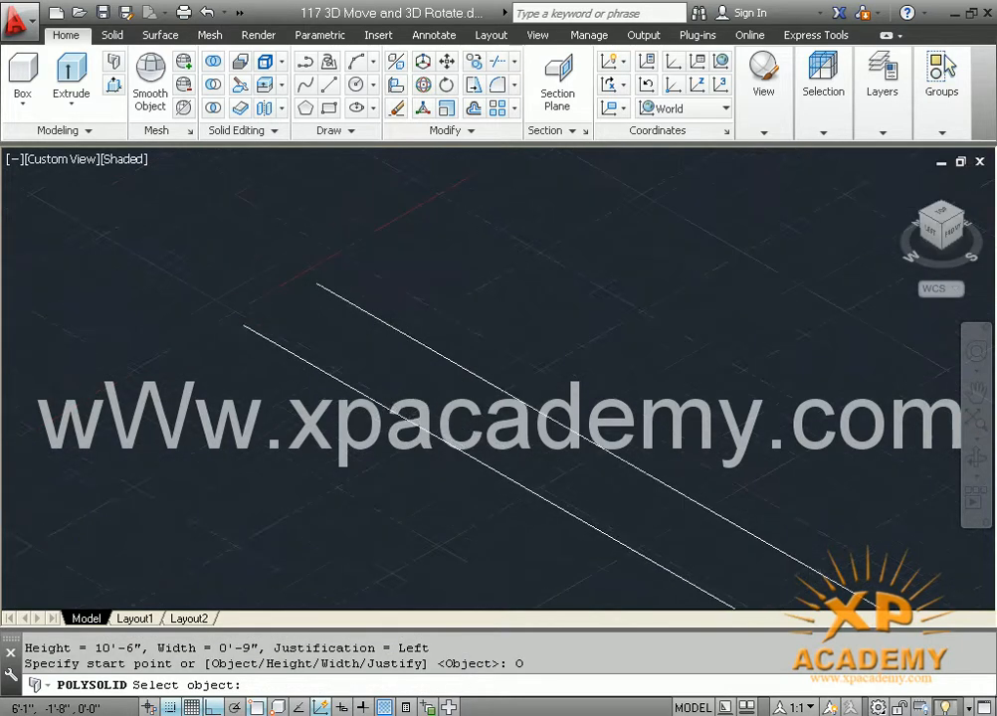
left_click(261, 325)
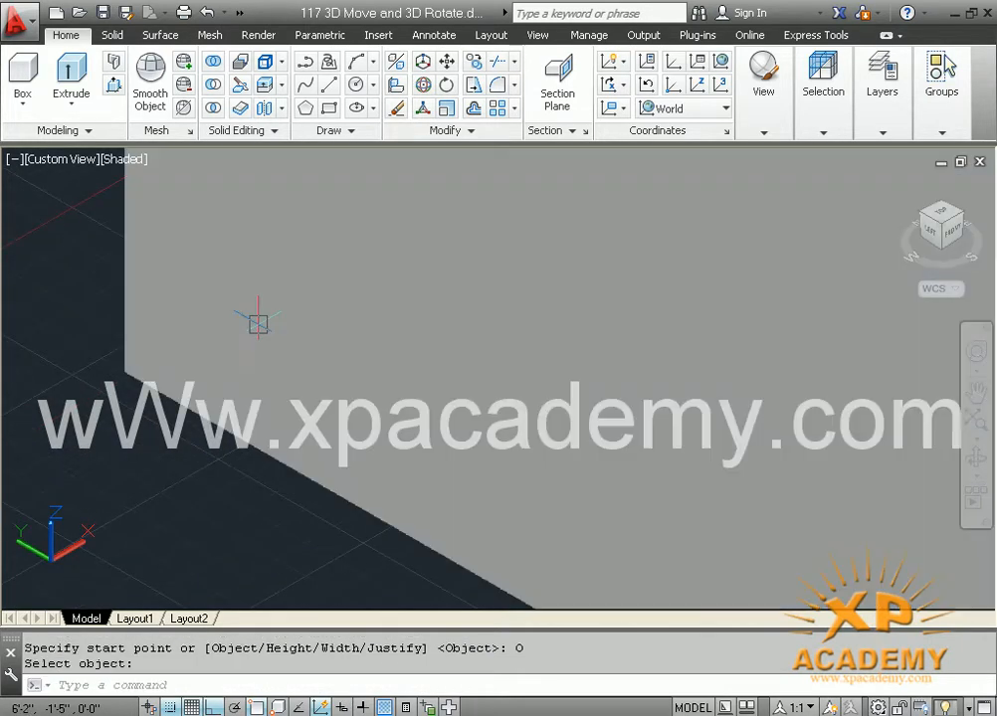
Examine the base of the Left-justified wall against the remaining parallel line, switching the visual style to 2D Wireframe
scroll(279, 349, "down", 5)
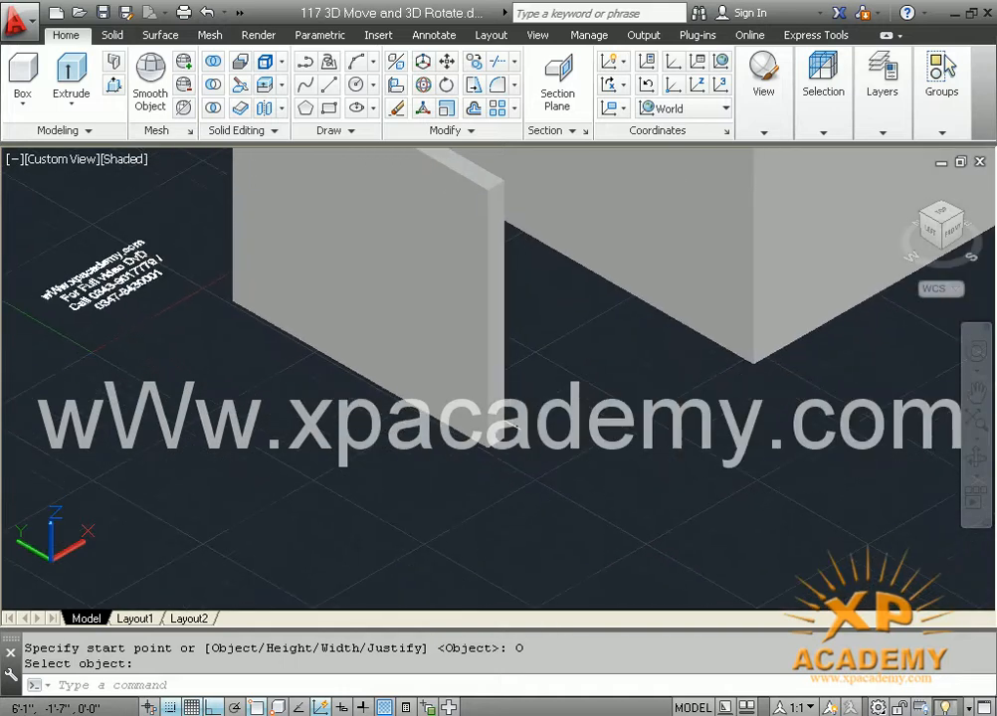
scroll(502, 428, "up", 3)
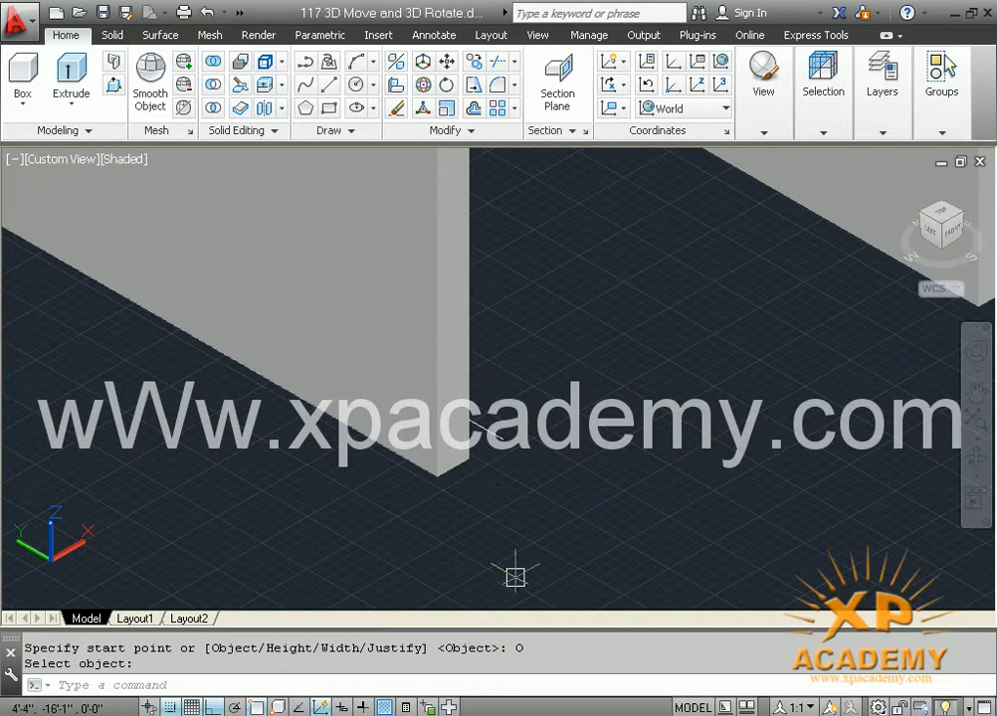
scroll(470, 450, "up", 5)
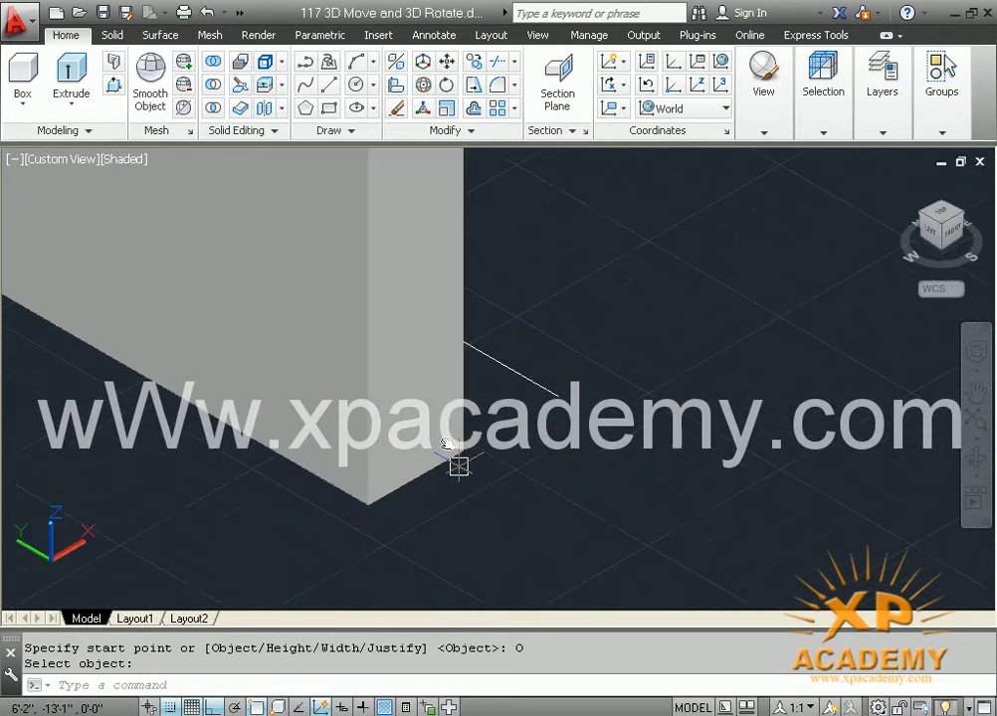
left_click(124, 160)
left_click(168, 204)
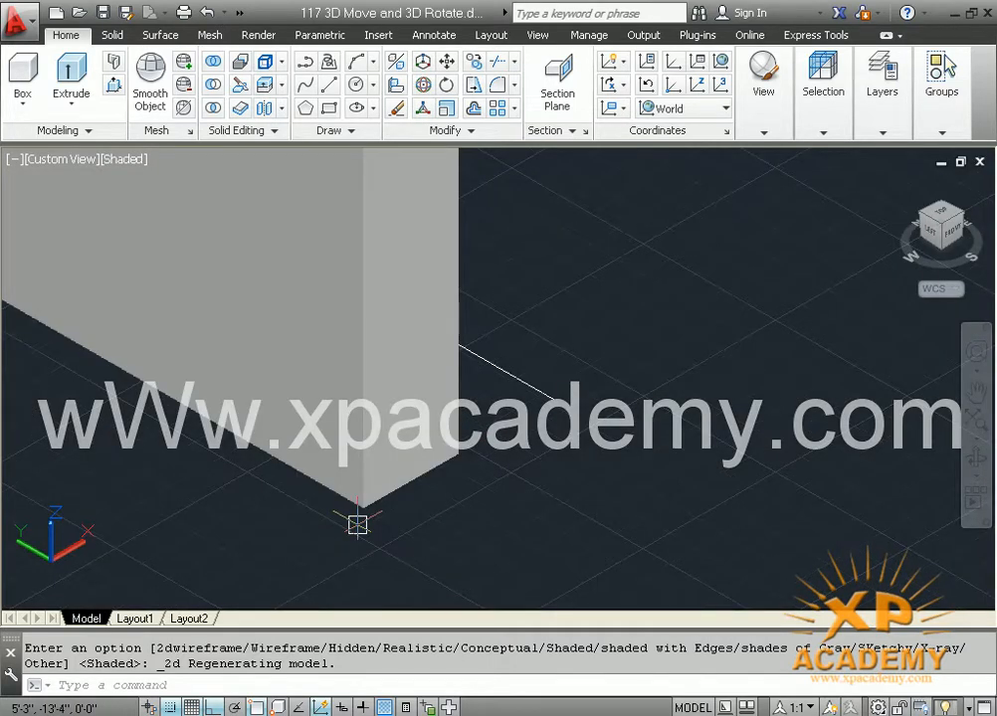
Undo the Left-justified conversion and convert the same line into a polysolid wall with the Object option and Right justification
key("ctrl+z")
key("ctrl+z")
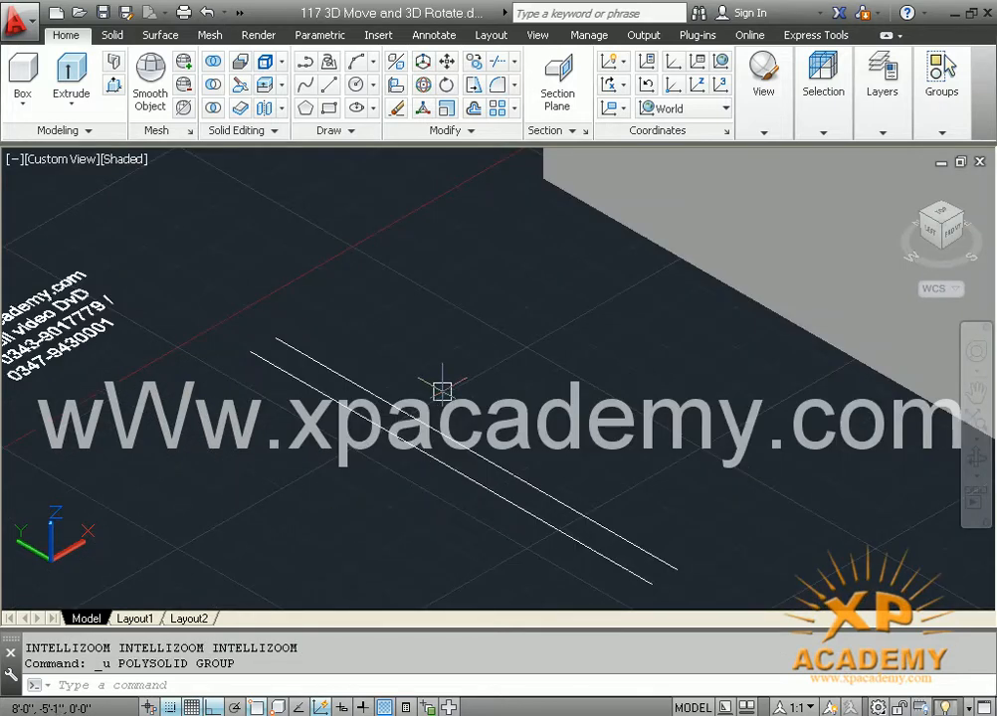
left_click(115, 66)
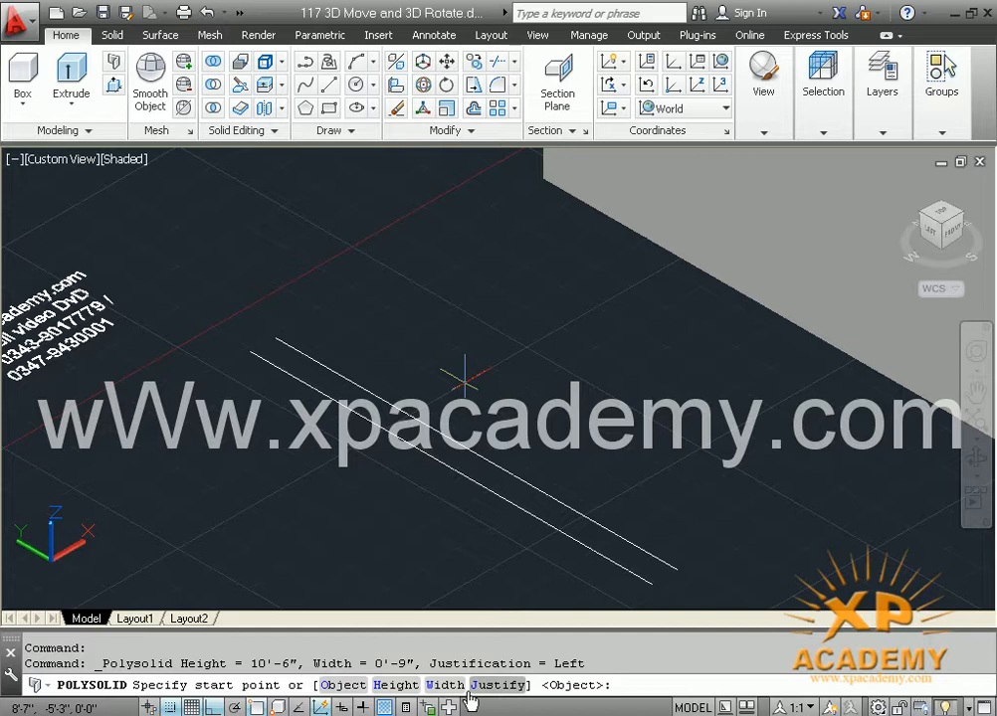
left_click(485, 685)
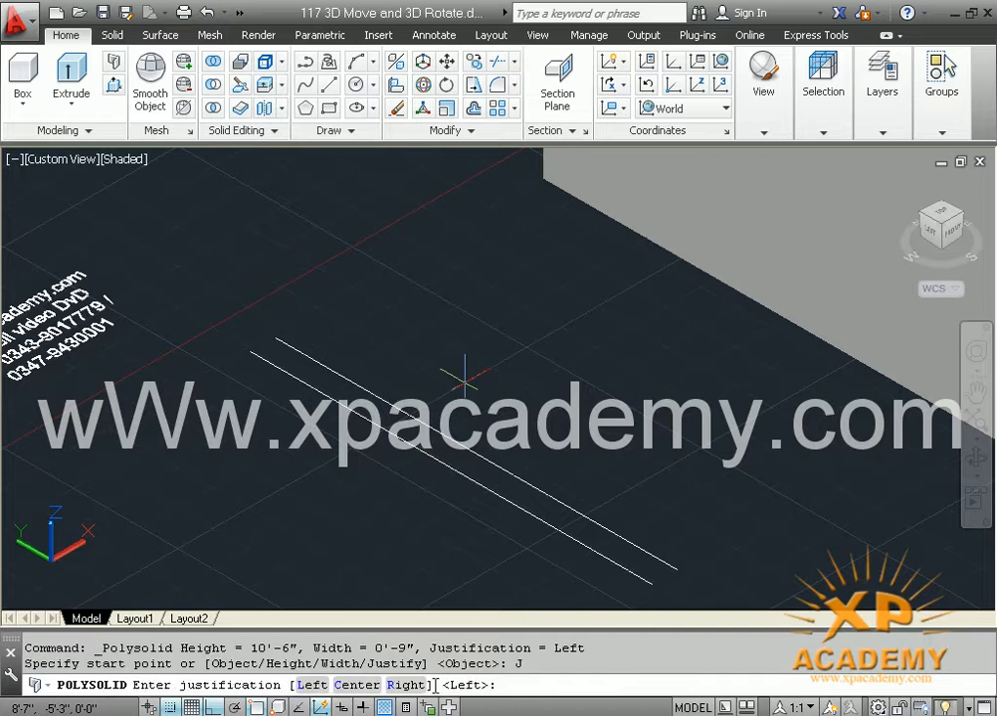
left_click(404, 686)
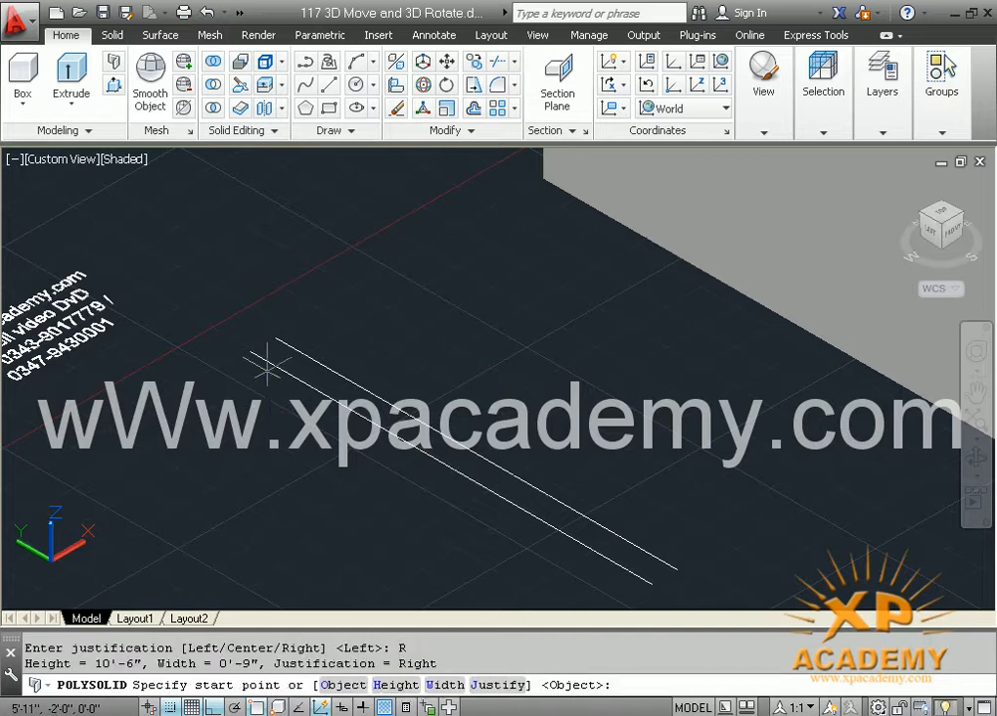
left_click(344, 686)
left_click(248, 346)
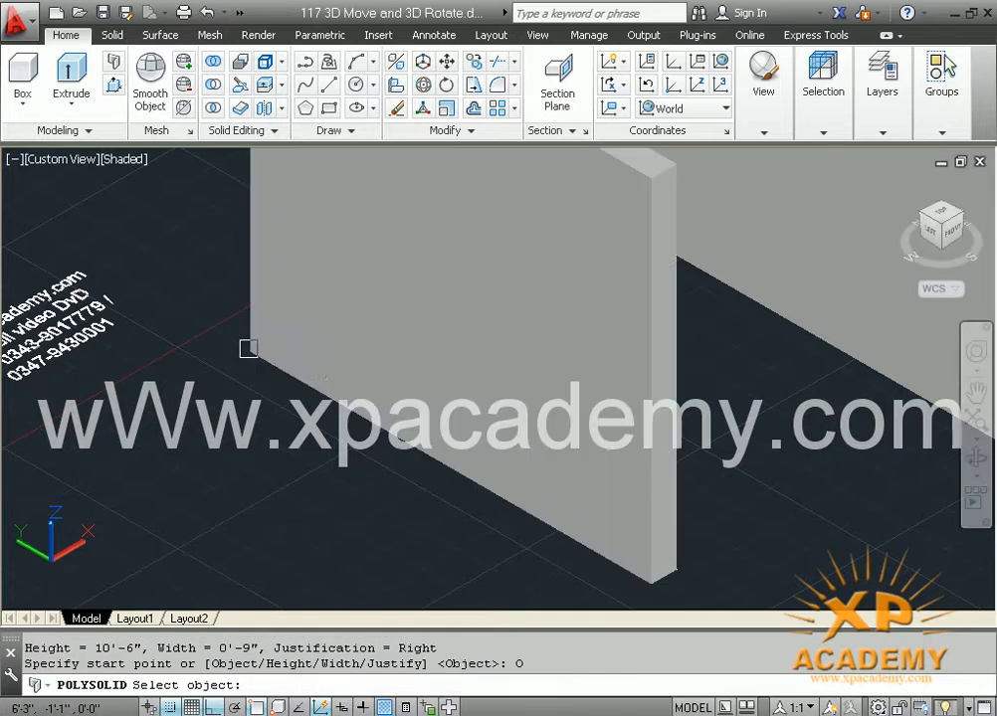
Examine how the base of the Right-justified wall sits relative to the remaining parallel line
middle_click_drag(436, 414, 296, 378)
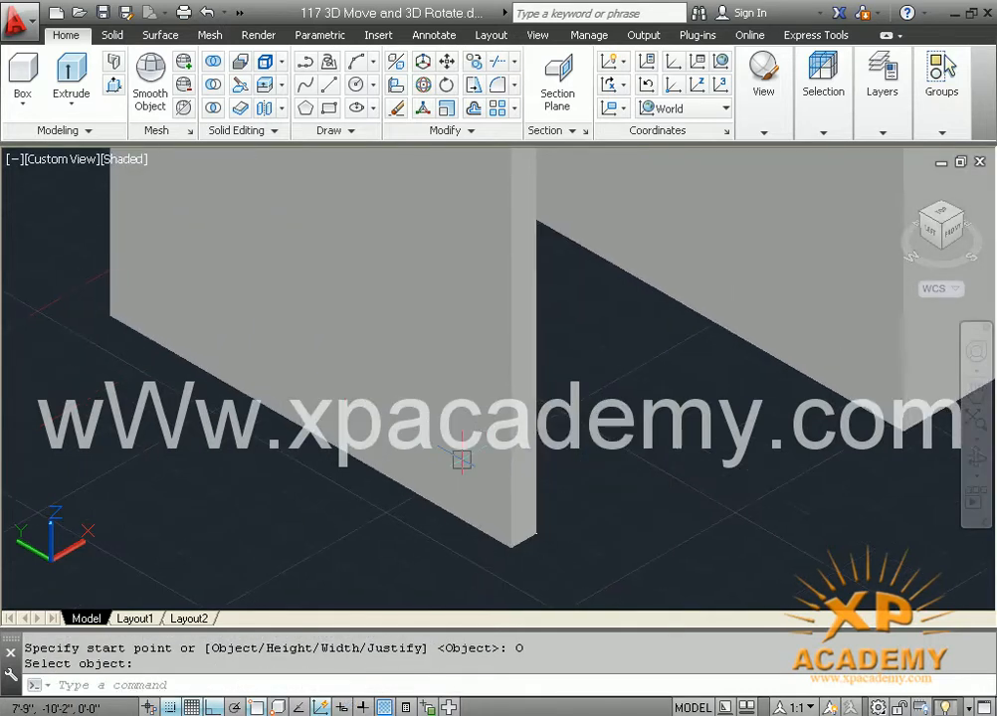
key("Escape")
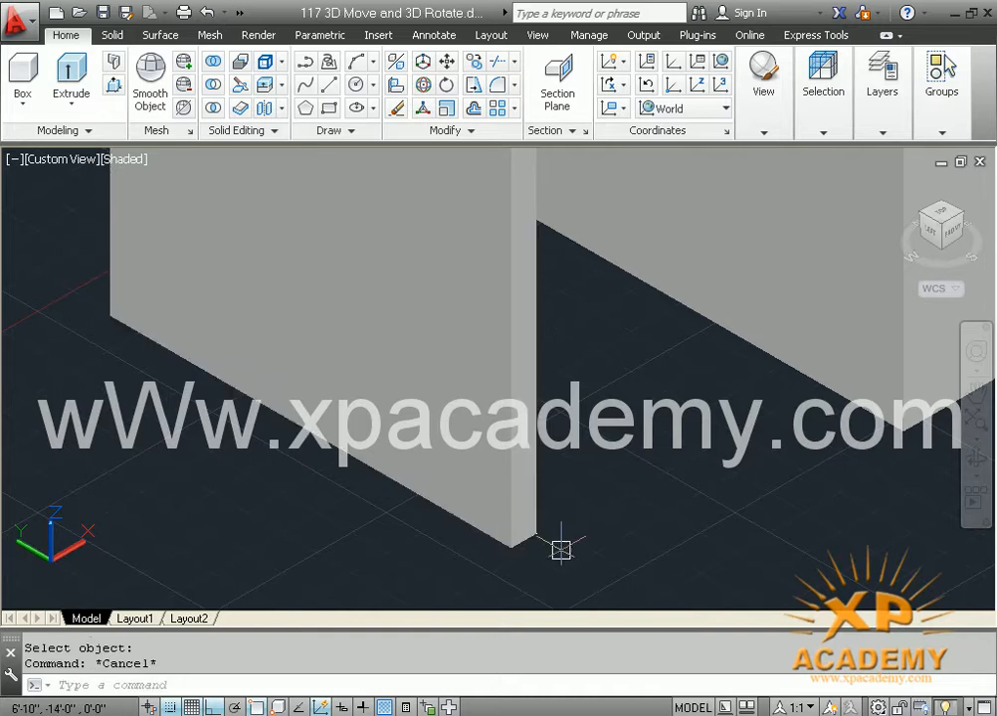
mouse_move(556, 523)
middle_mouse_down("shift")
mouse_move(421, 533)
mouse_move(565, 518)
mouse_move(564, 493)
mouse_move(547, 507)
mouse_move(445, 512)
mouse_move(570, 499)
mouse_move(542, 532)
middle_mouse_up("shift")
scroll(560, 486, "down", 5)
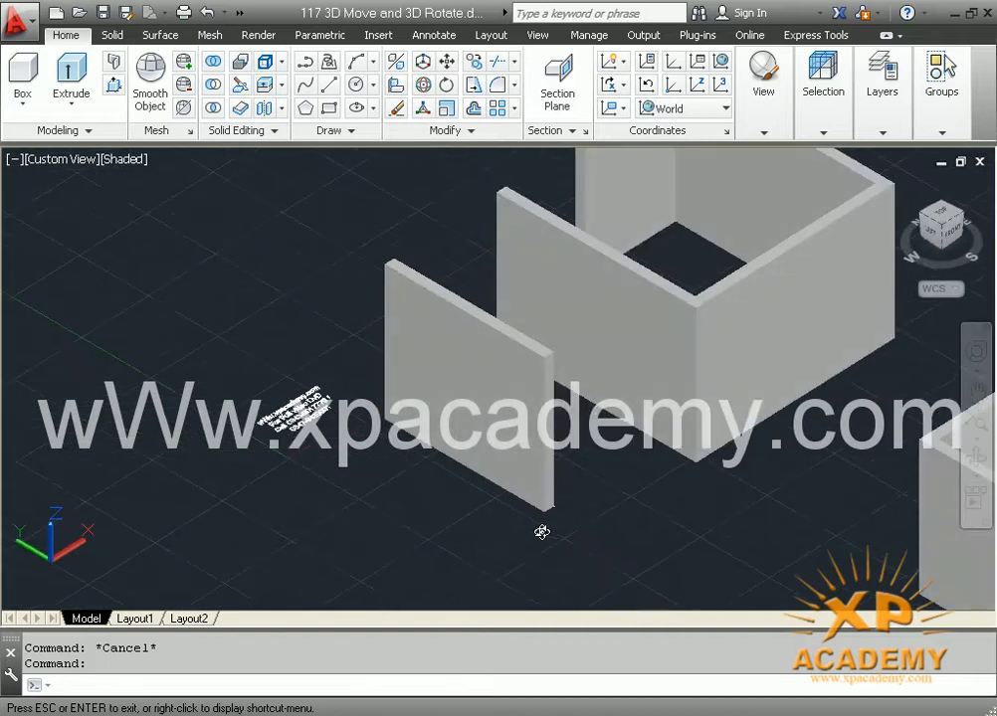
middle_click_drag(516, 488, 423, 426)
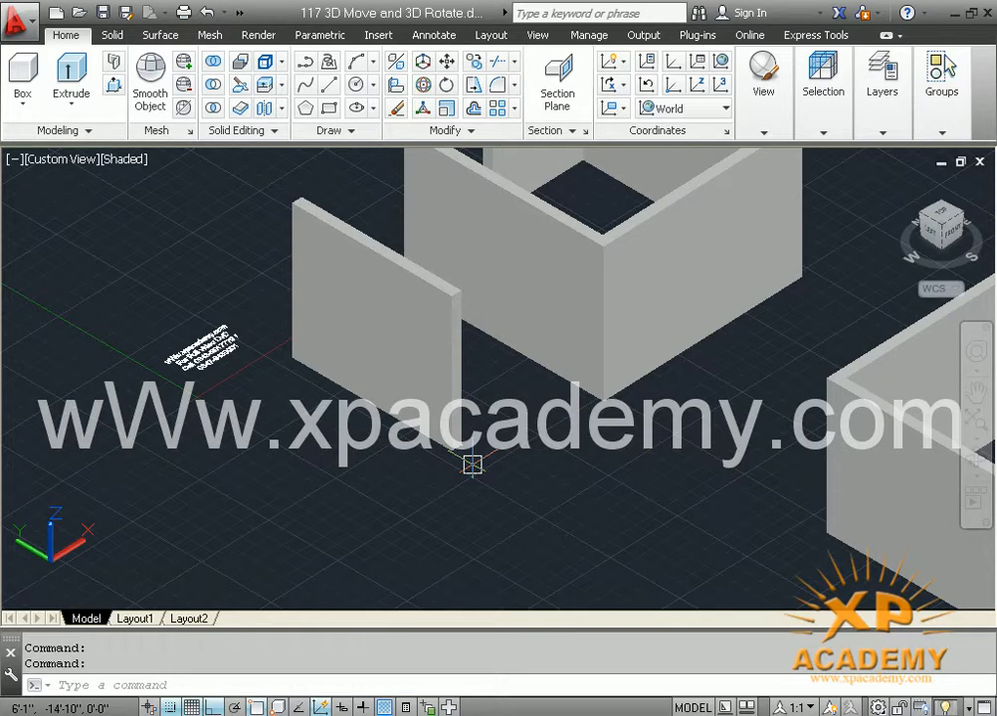
scroll(473, 464, "up", 2)
middle_click_drag(472, 463, 434, 525)
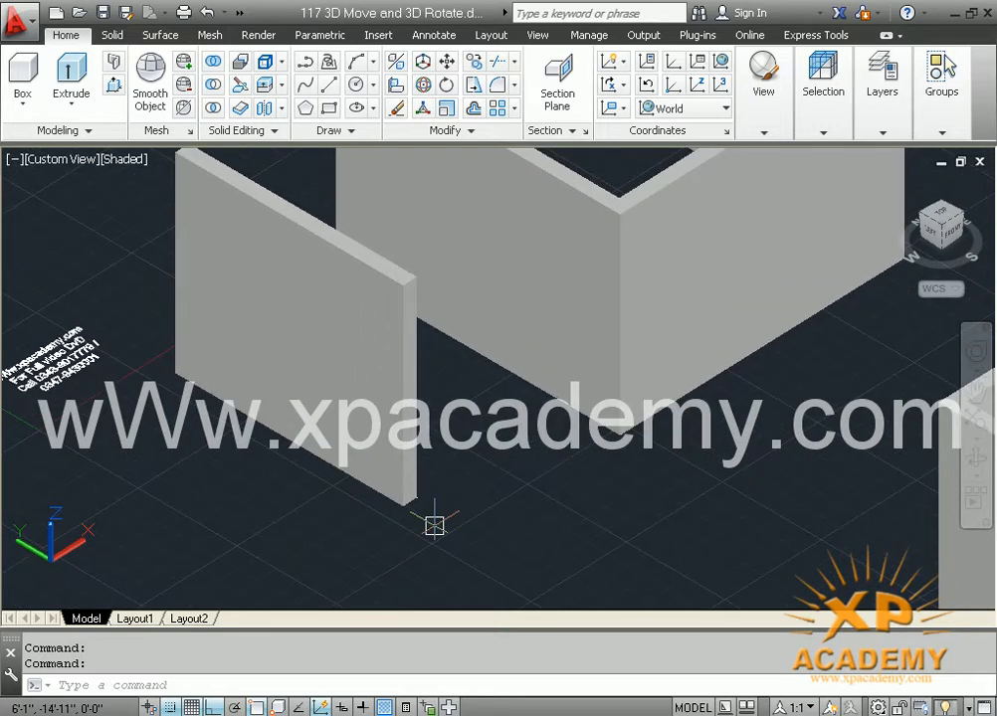